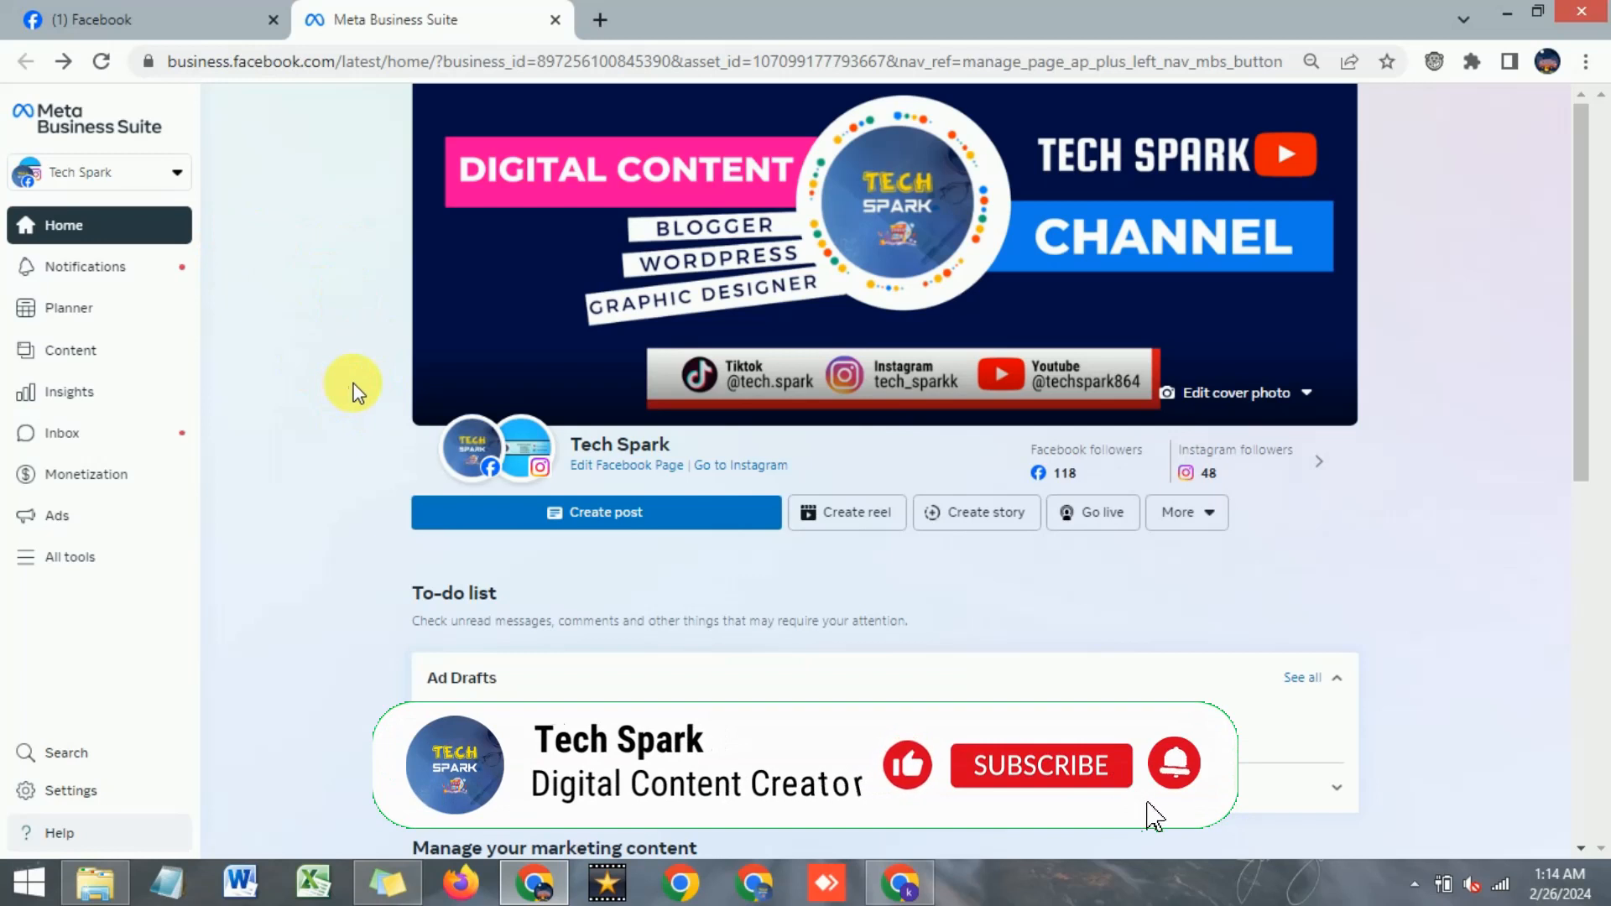
Look over the Tech Spark Facebook page and its Meta Business Suite home page
click(178, 17)
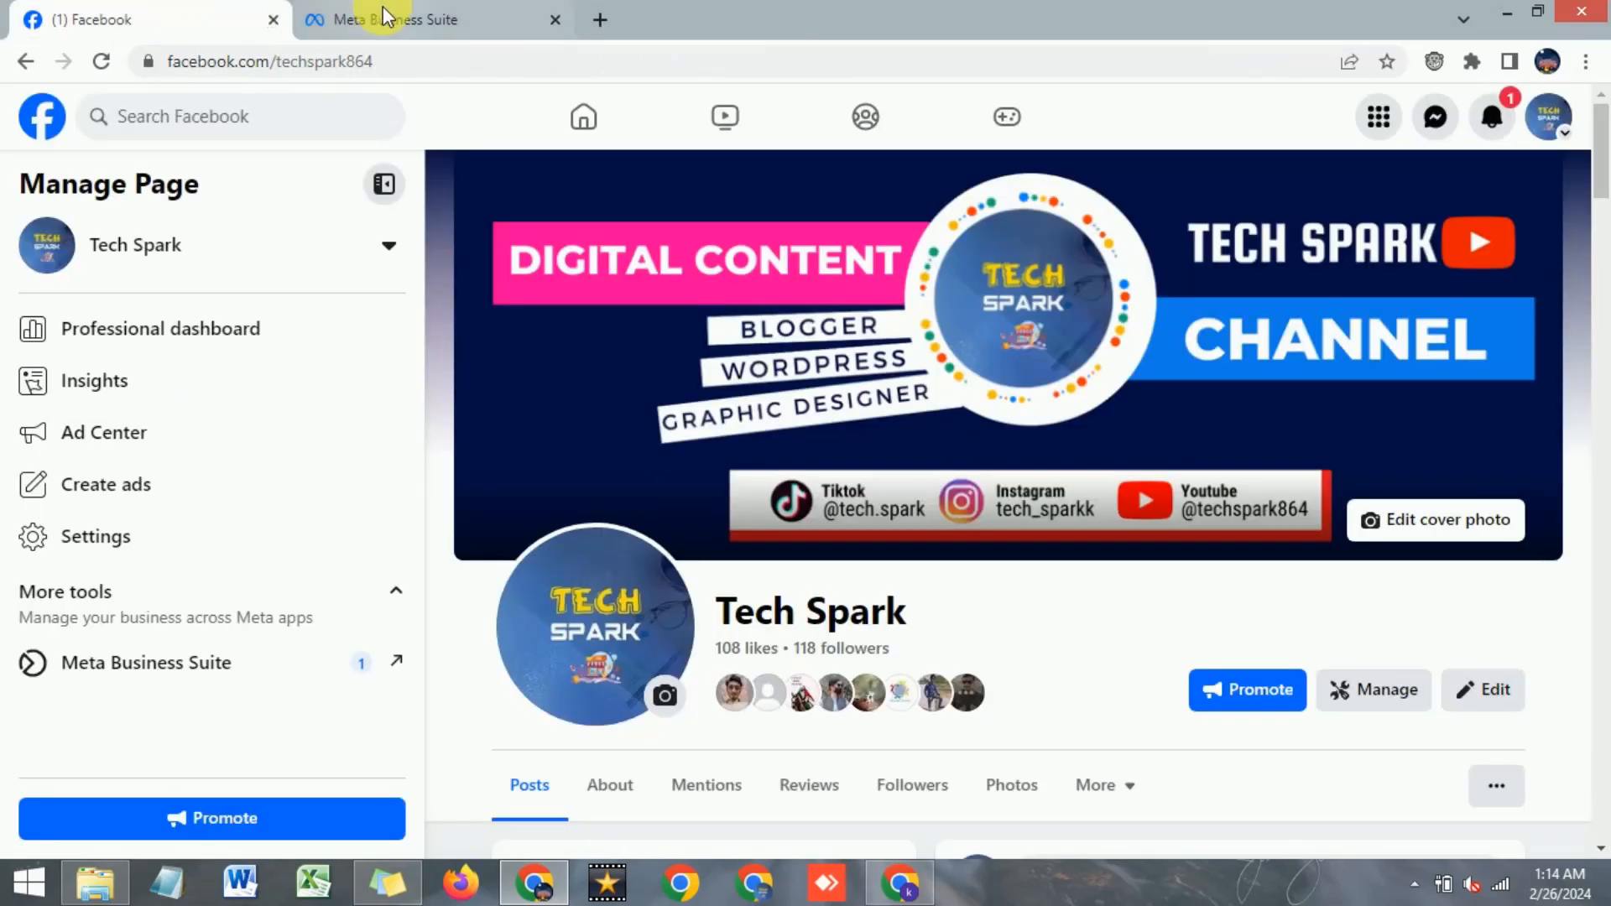
click(382, 17)
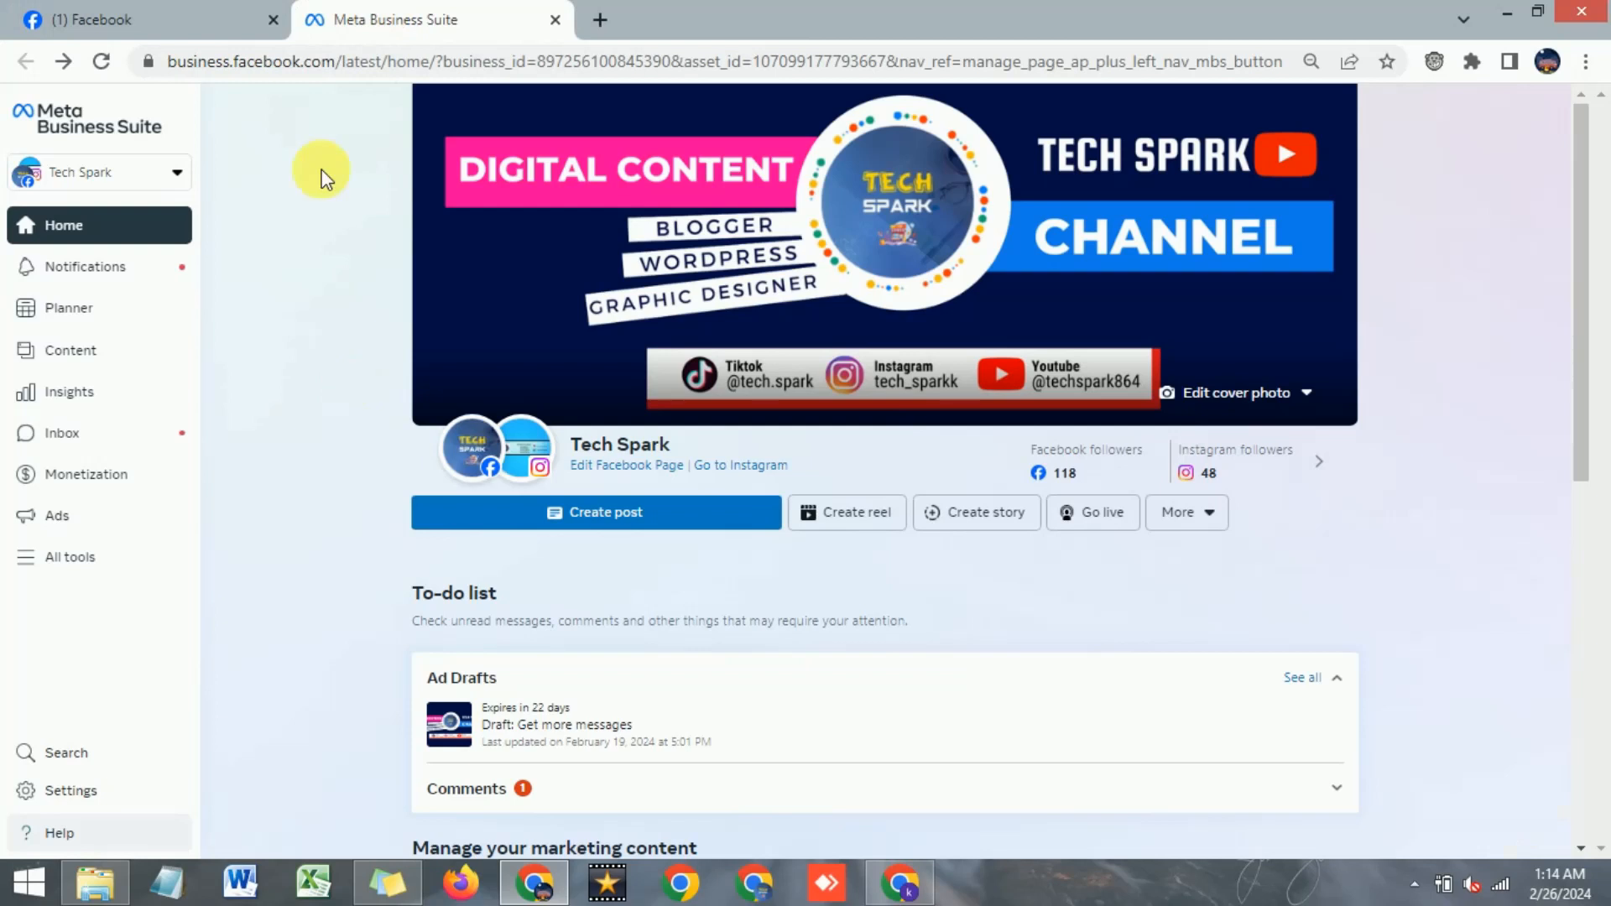
click(202, 12)
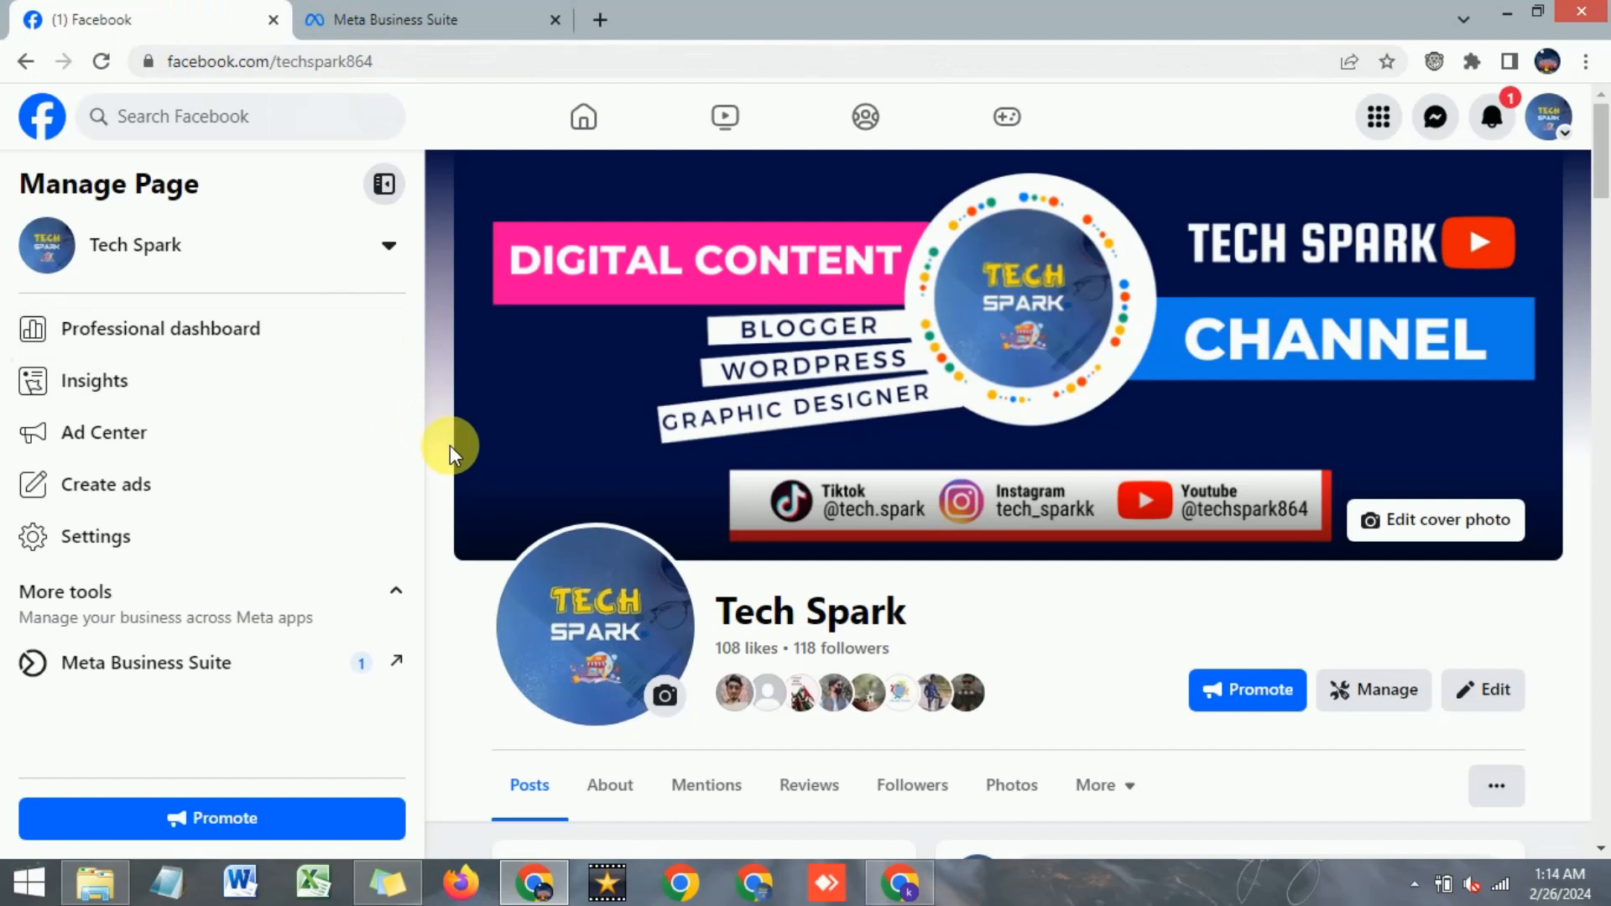
scroll(425, 430, down, 2)
scroll(425, 428, up, 2)
click(398, 10)
click(199, 10)
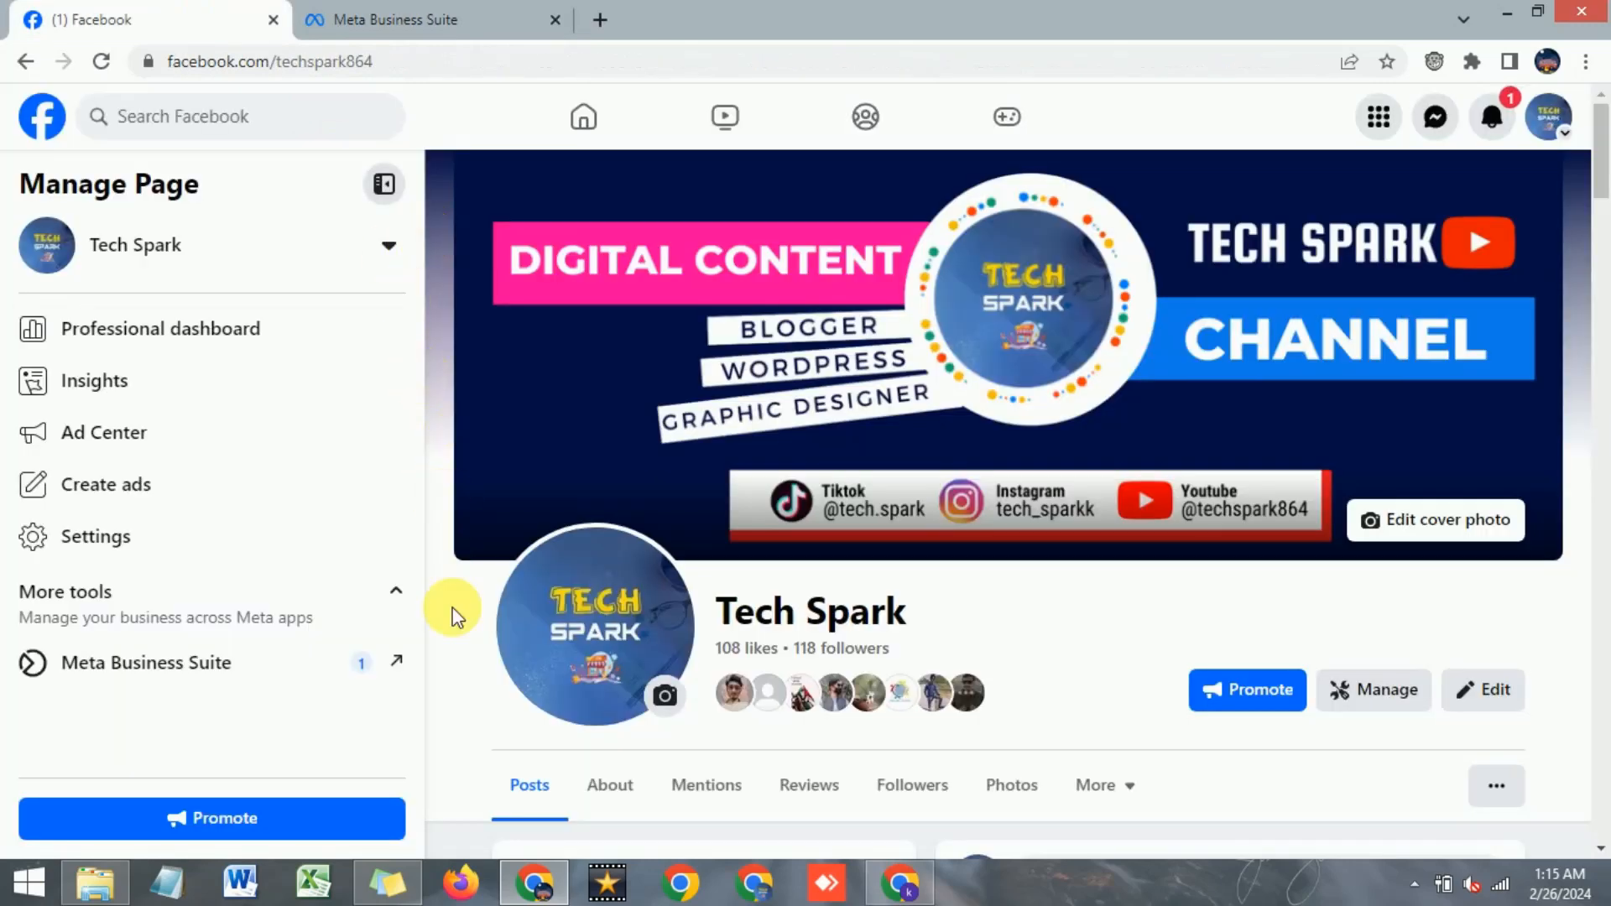
scroll(466, 640, down, 1)
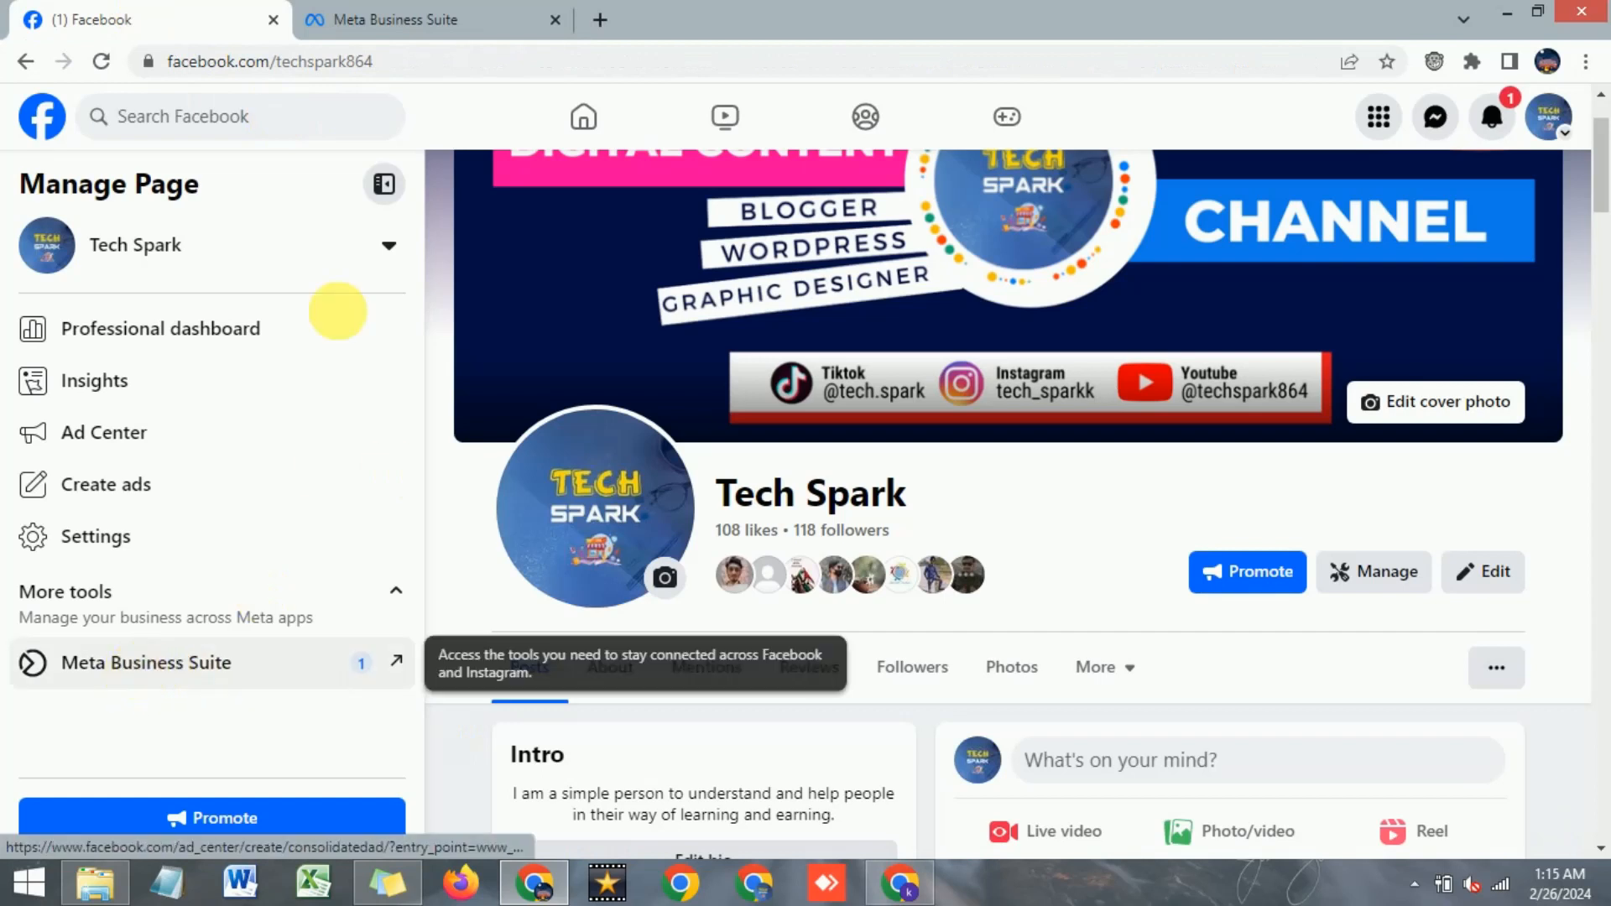
click(340, 19)
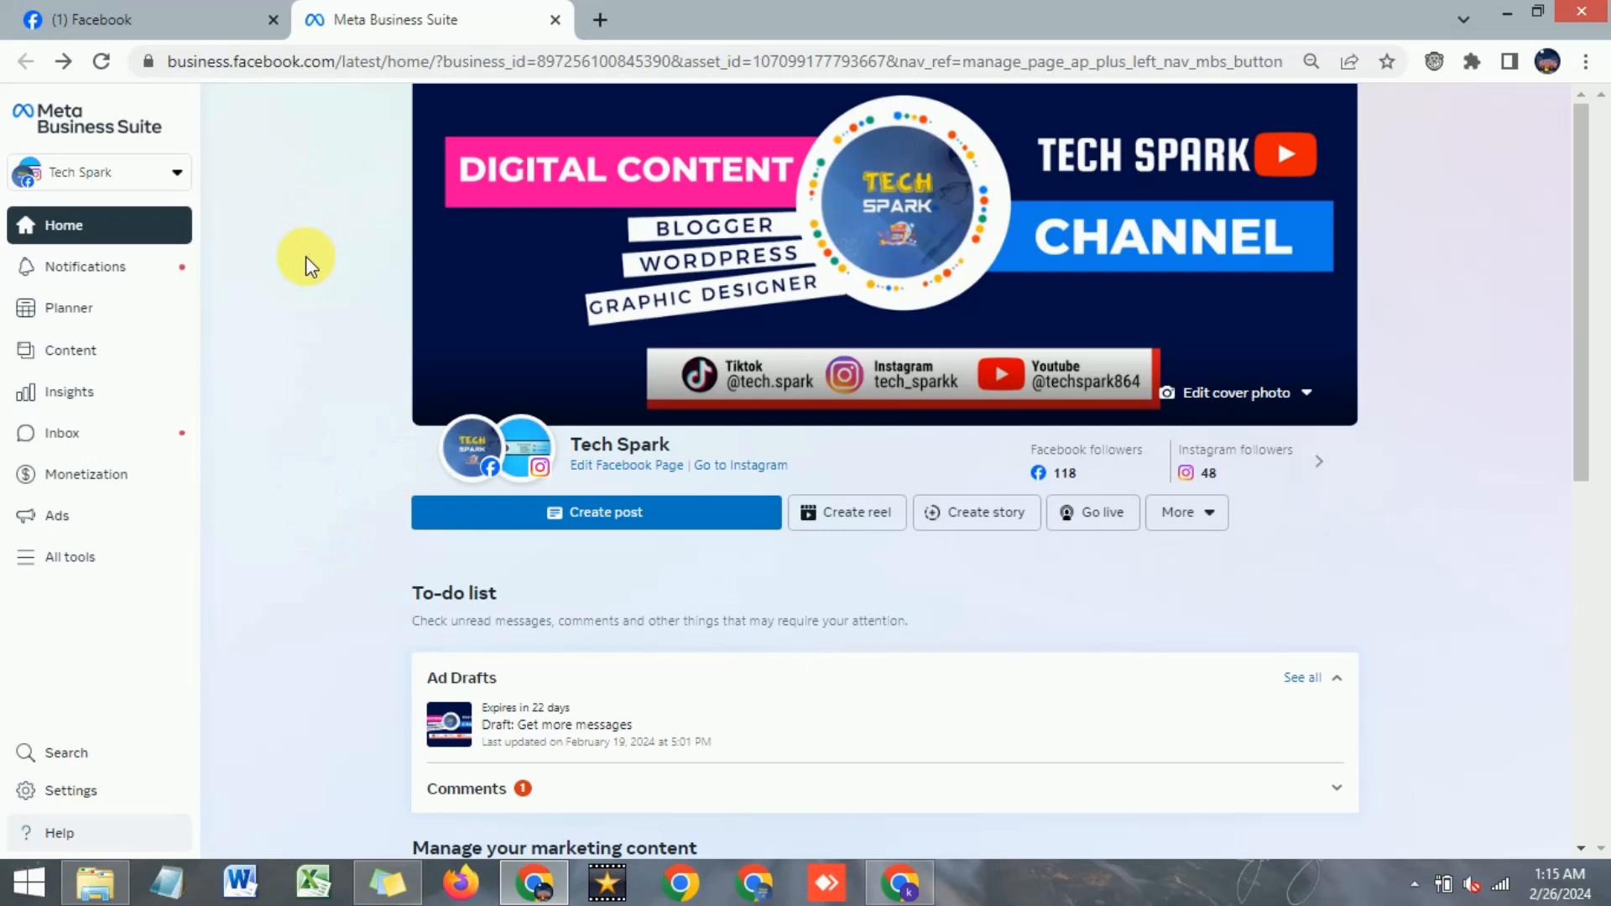
Go to Meta Business Suite from the Tech Spark Facebook page and start a new post
click(46, 12)
click(106, 661)
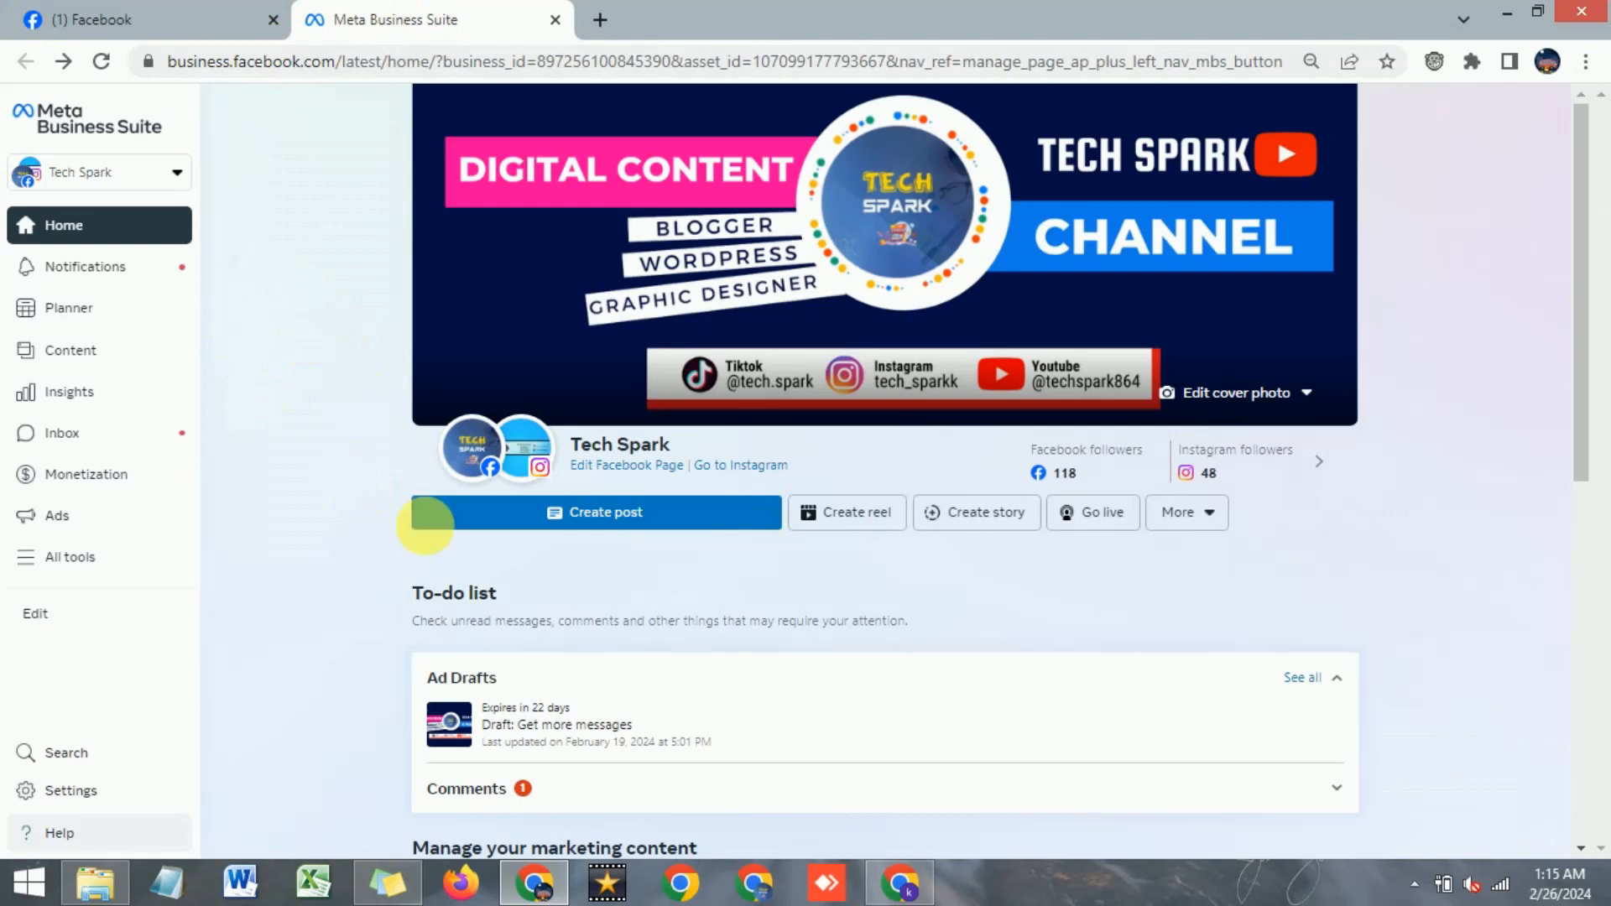
click(571, 515)
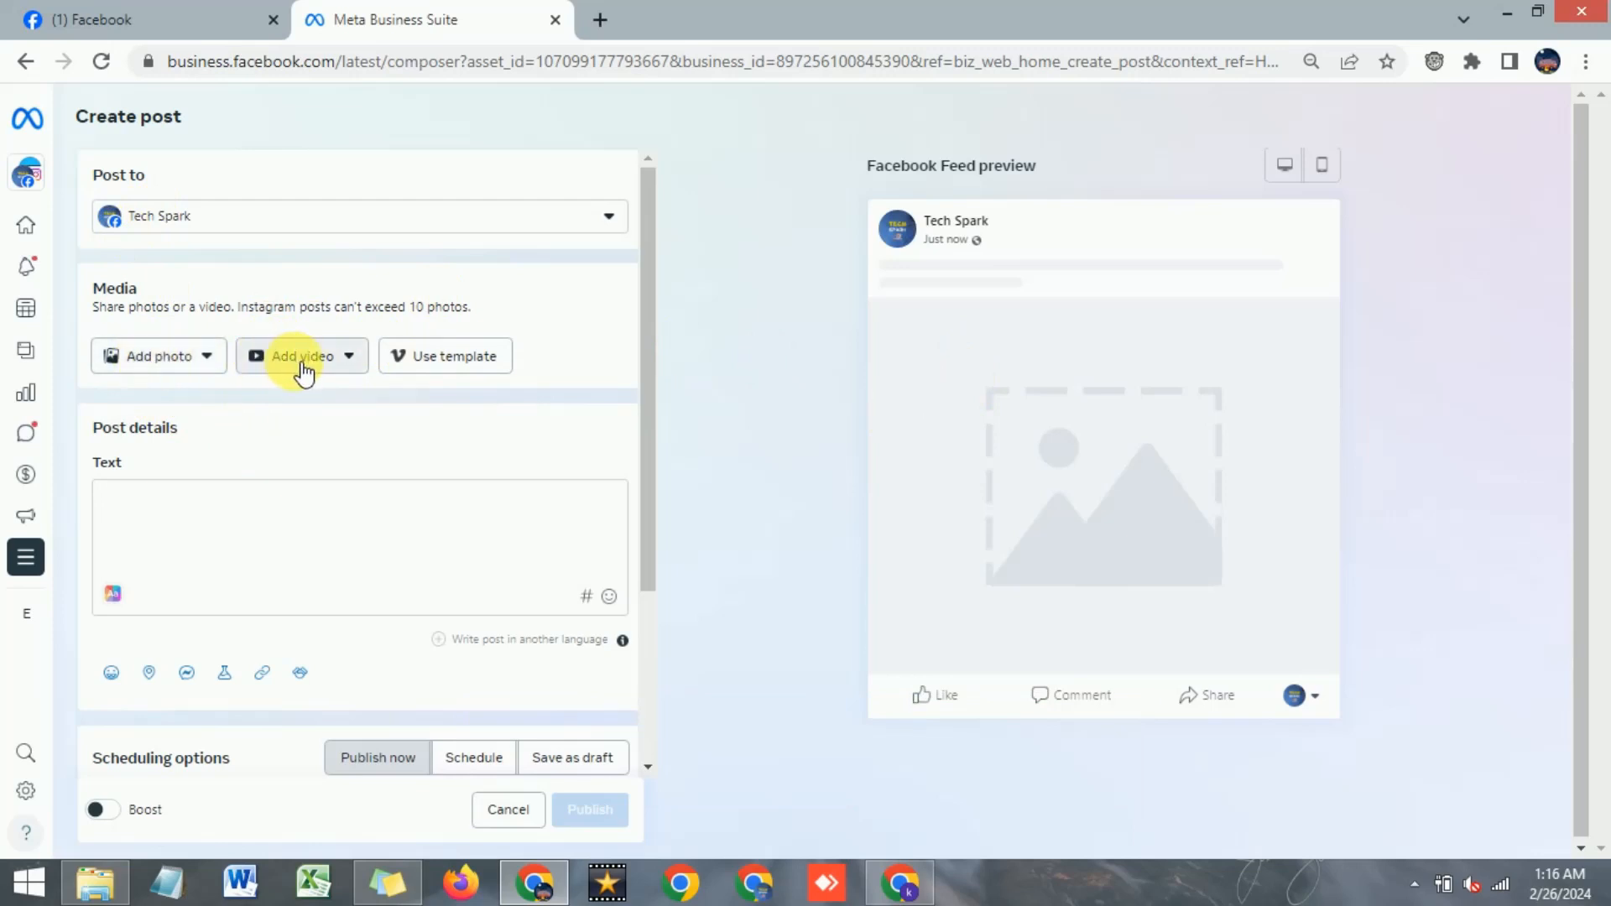
Upload the Google AdSense-Friendly Platforms image from the desktop and enter the post text "Google AdSense Friendly Platforms. Make Money Online"
click(167, 365)
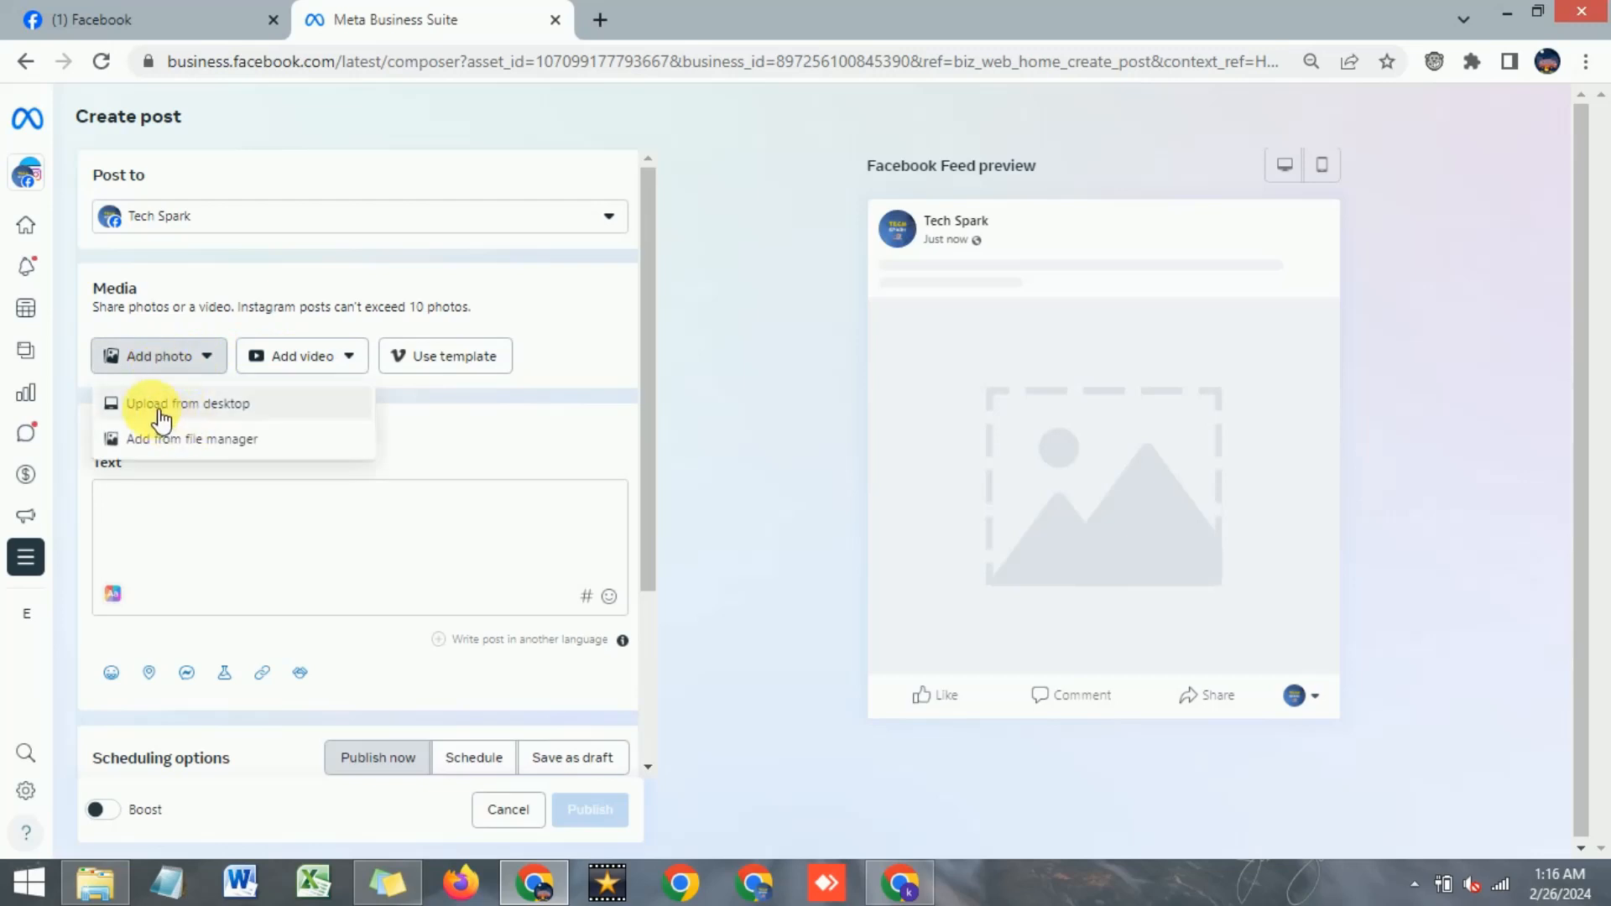
click(163, 406)
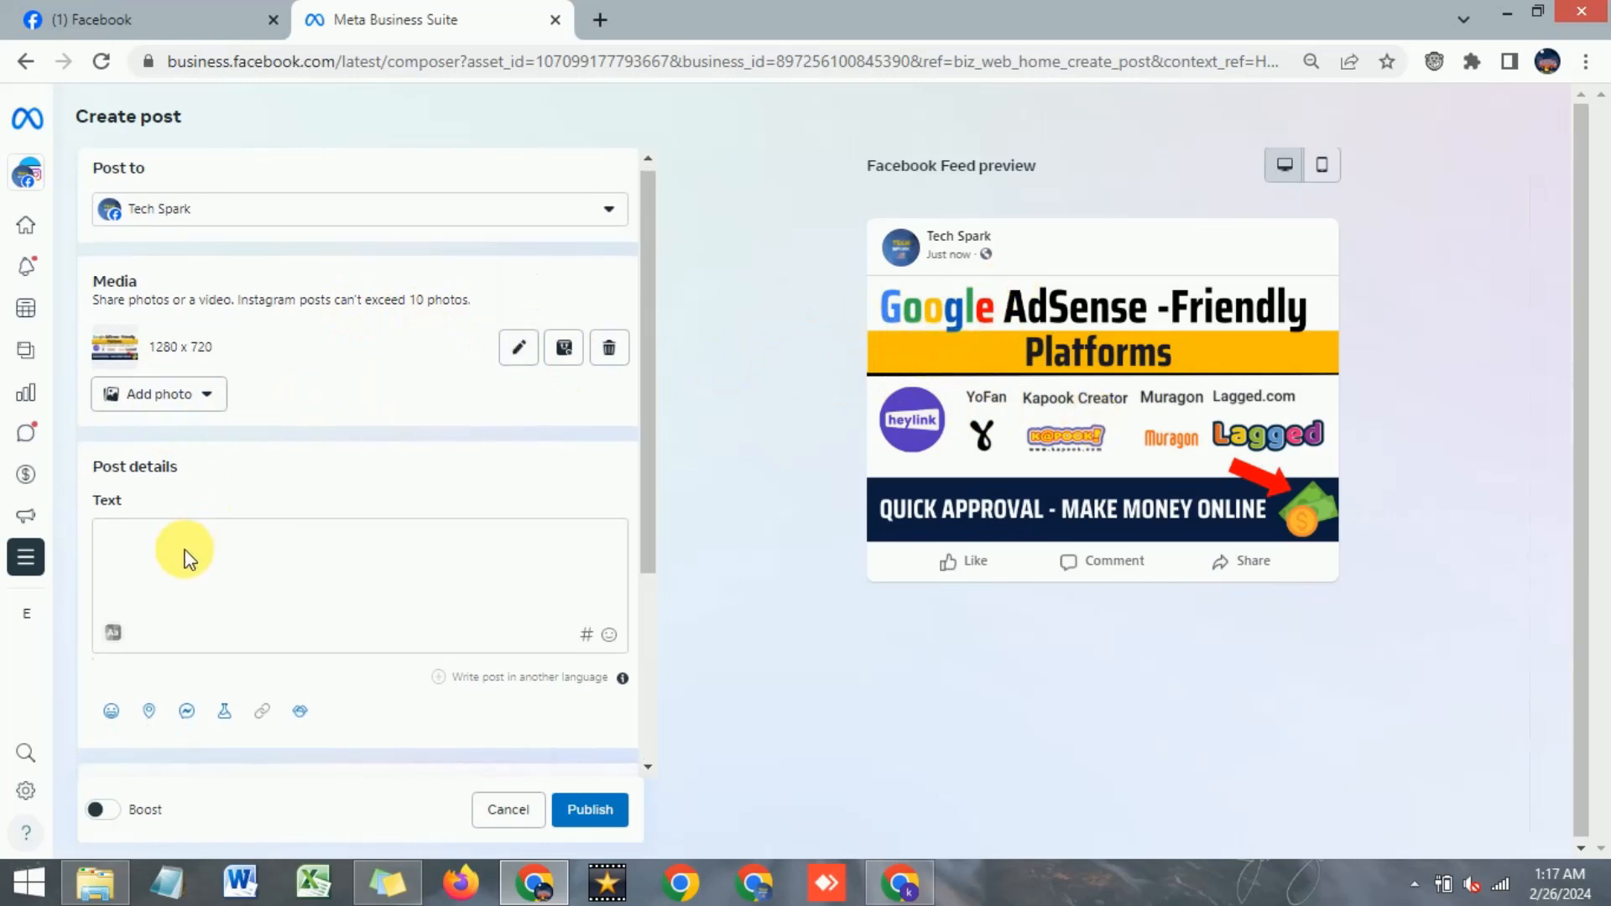
scroll(180, 544, down, 2)
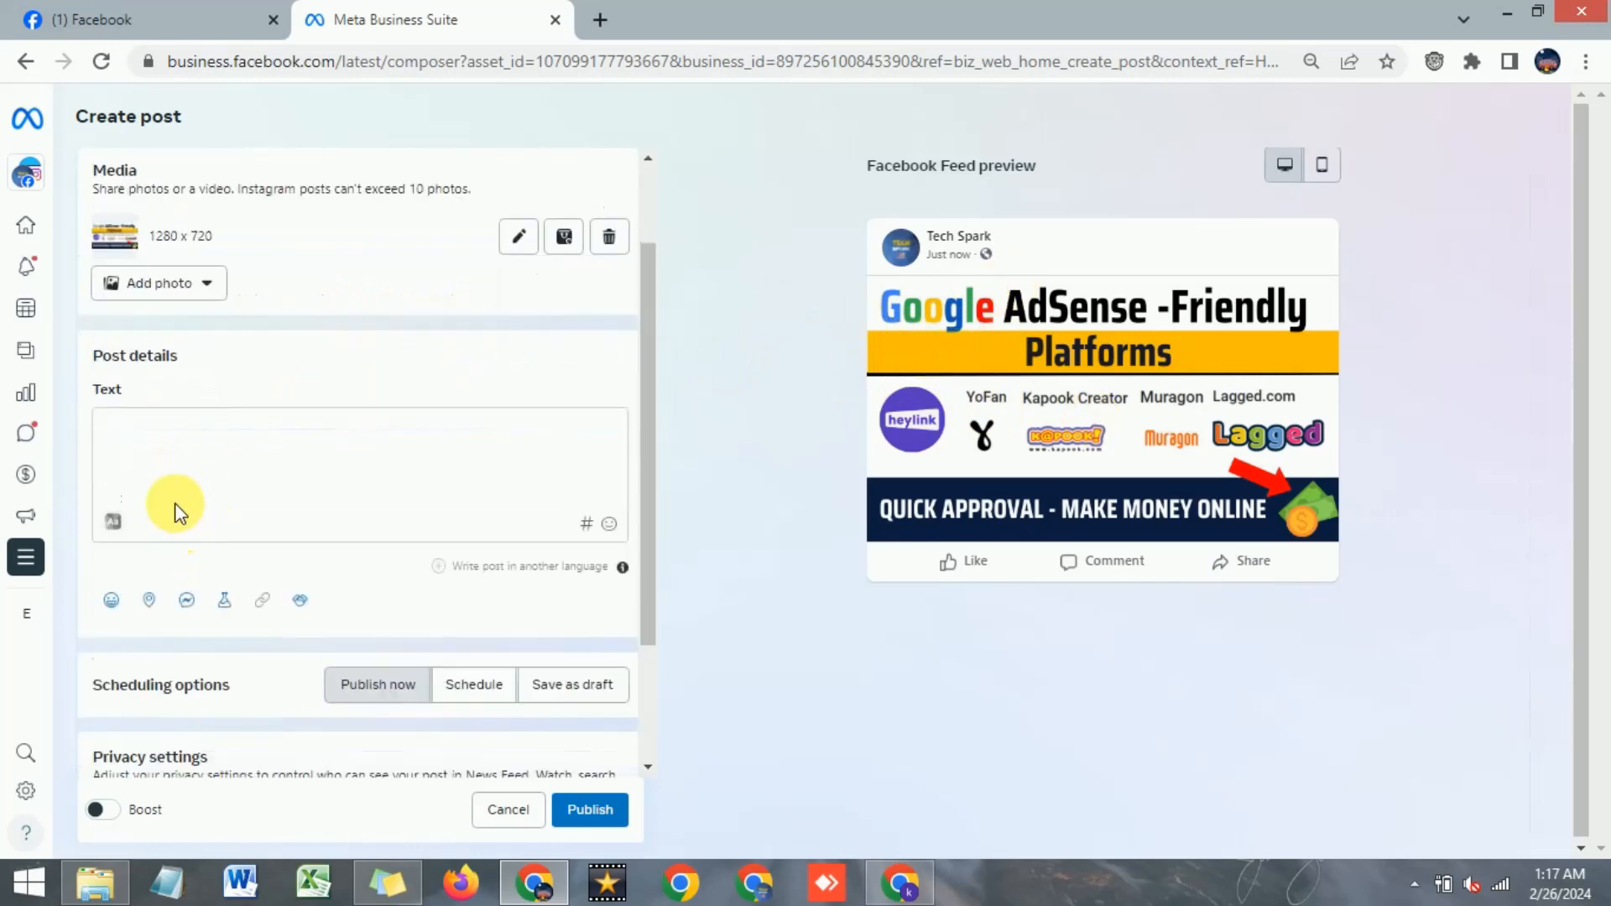
click(174, 441)
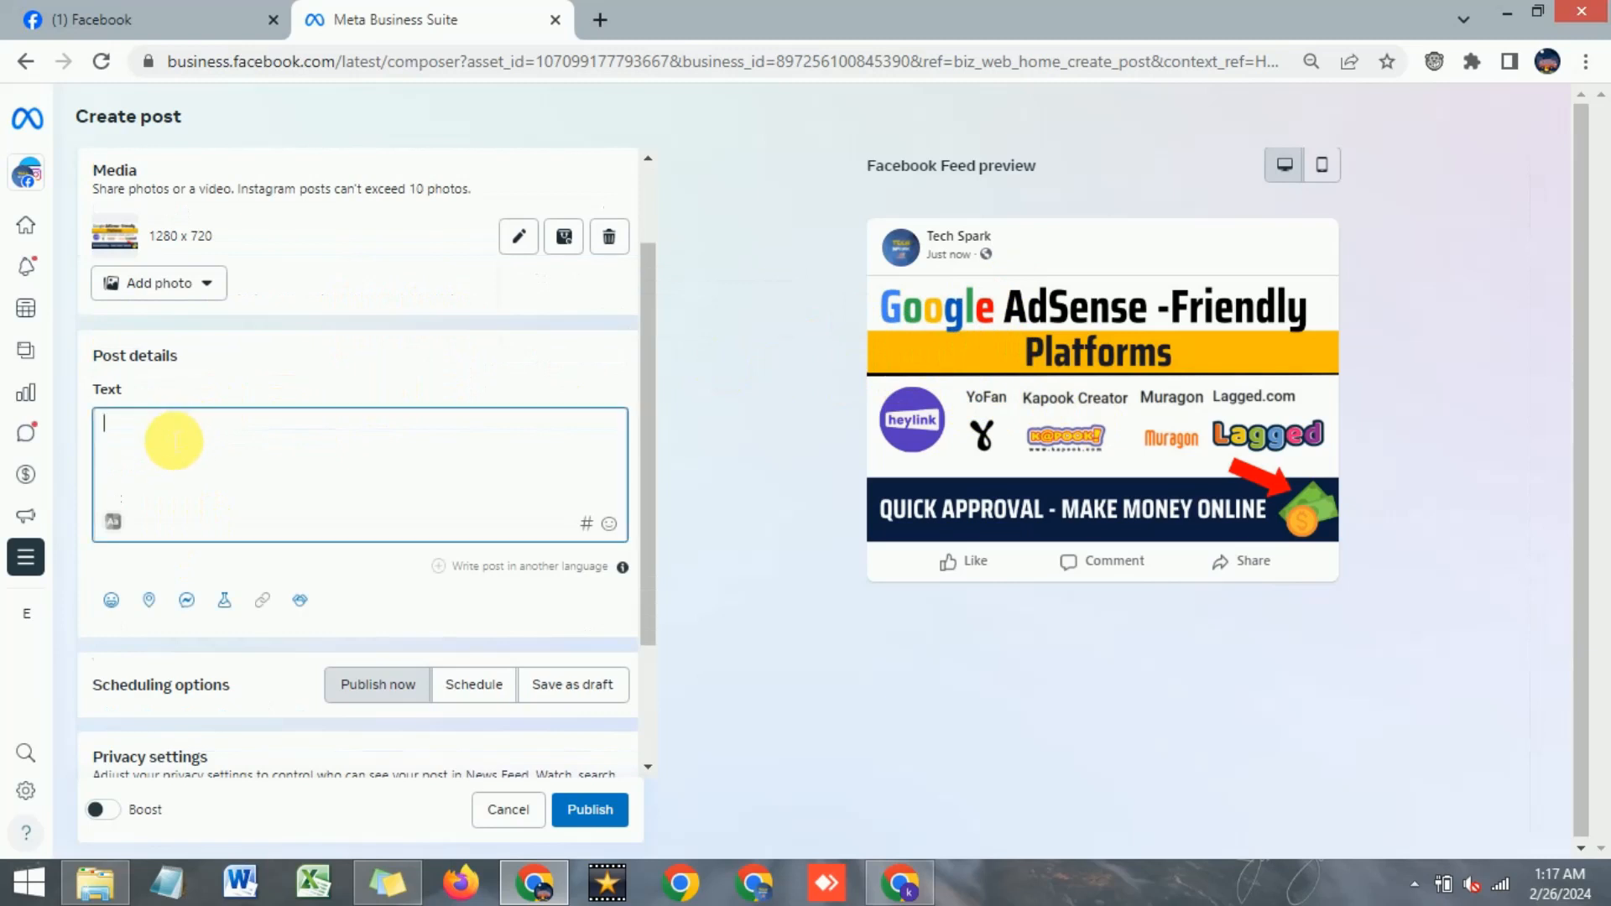
text(Google AdSense Friendly Platforms. Make Money Online)
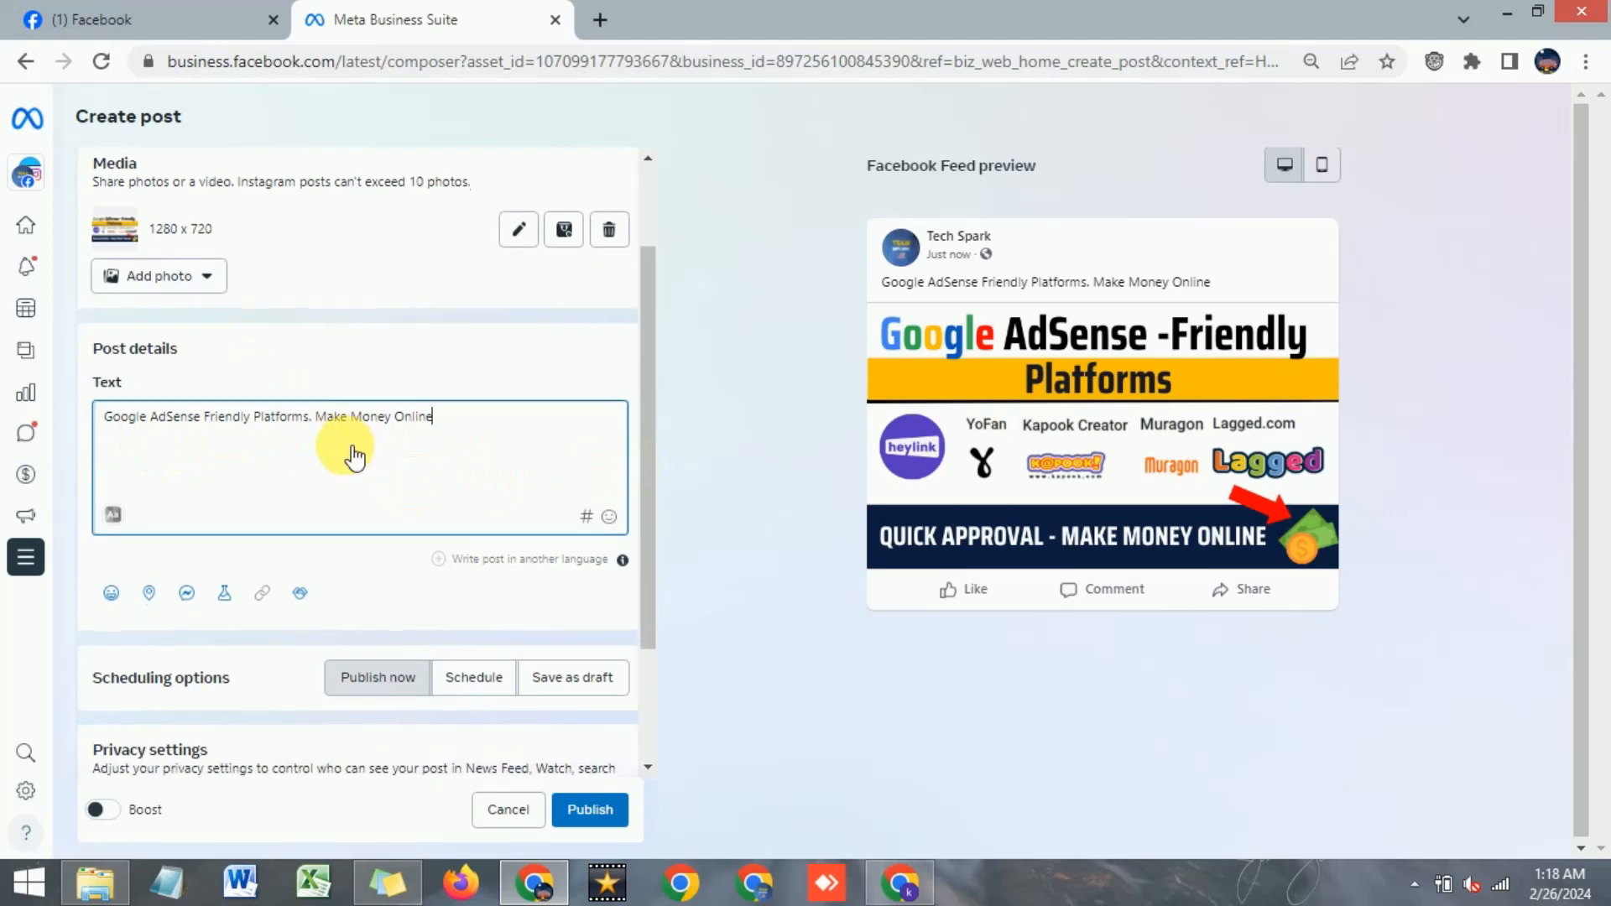
Change the post from immediate to scheduled publishing and set its date to Feb 27, 2024
scroll(353, 462, down, 2)
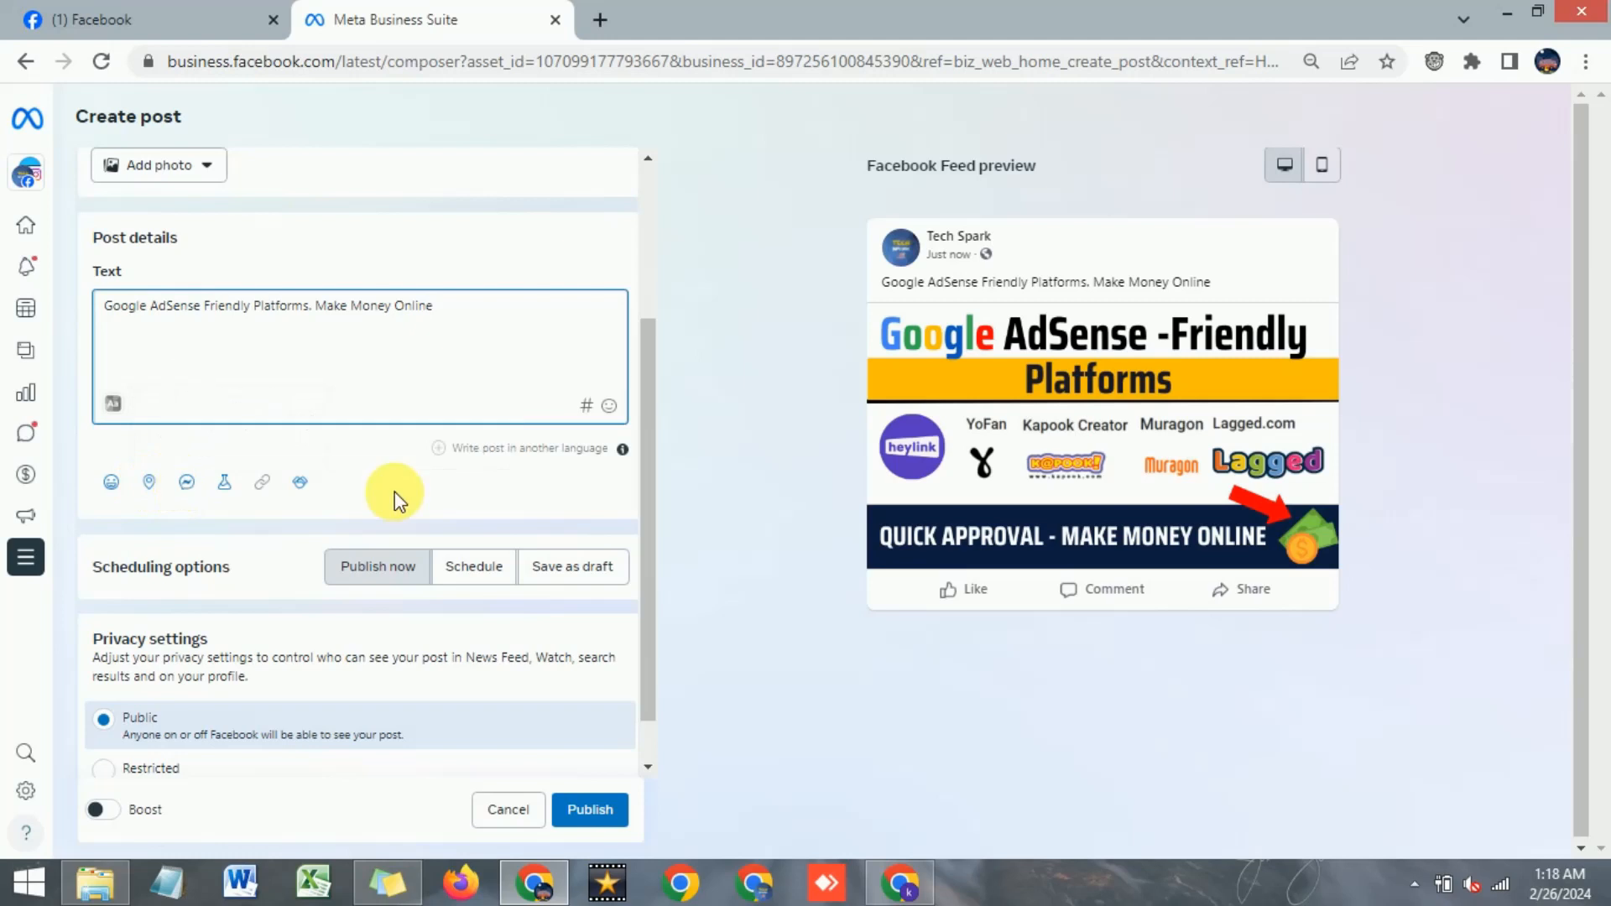
scroll(251, 483, down, 1)
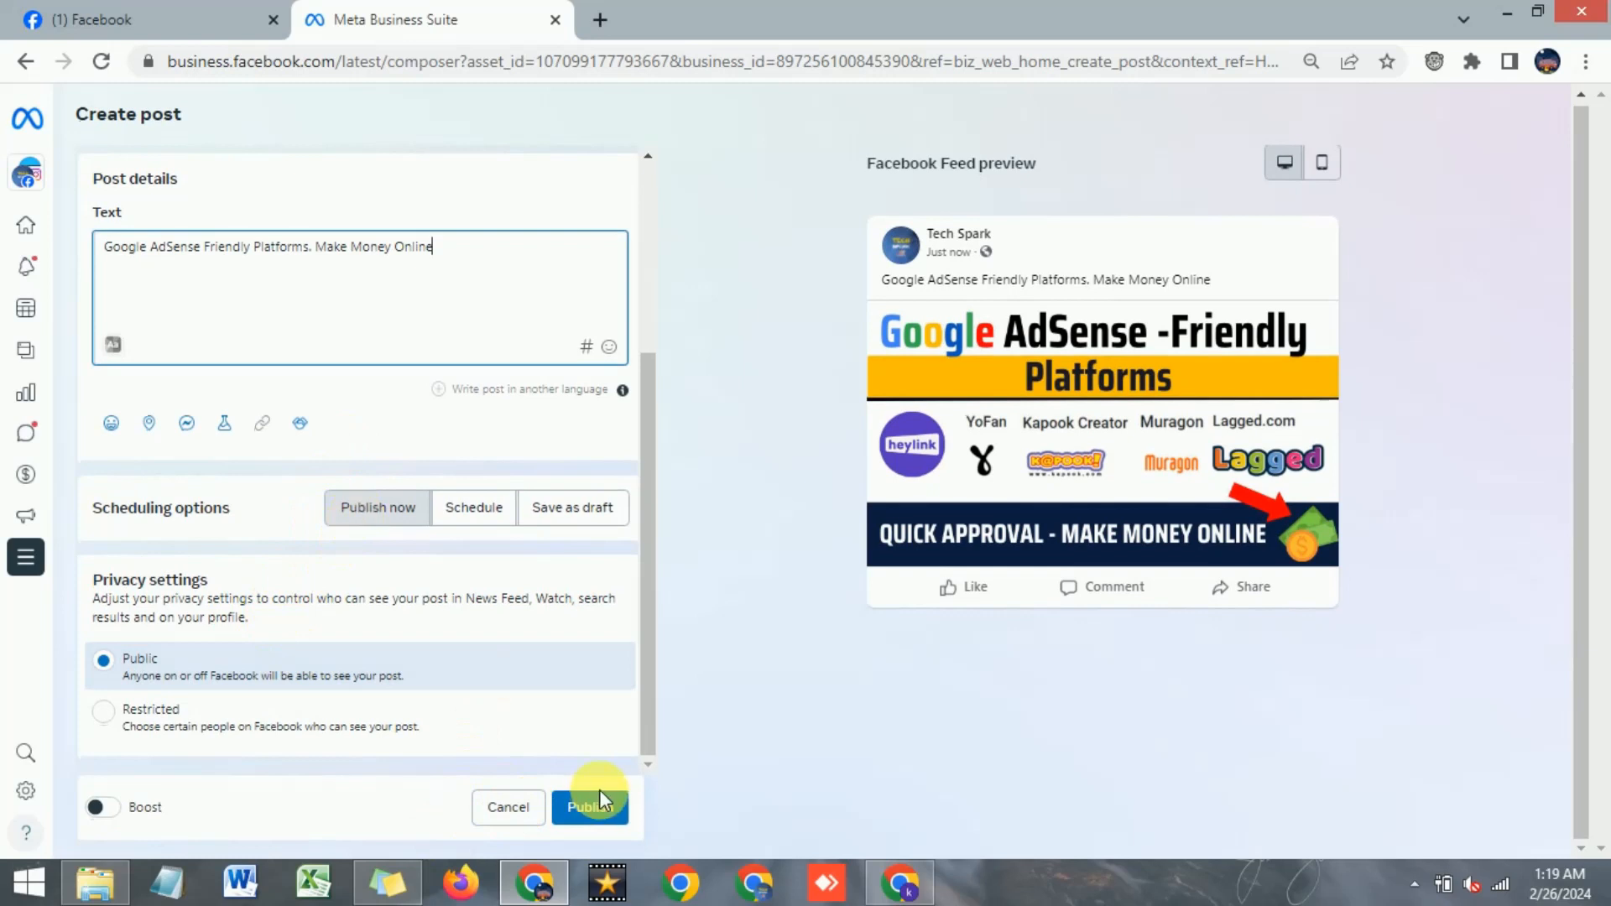
click(475, 509)
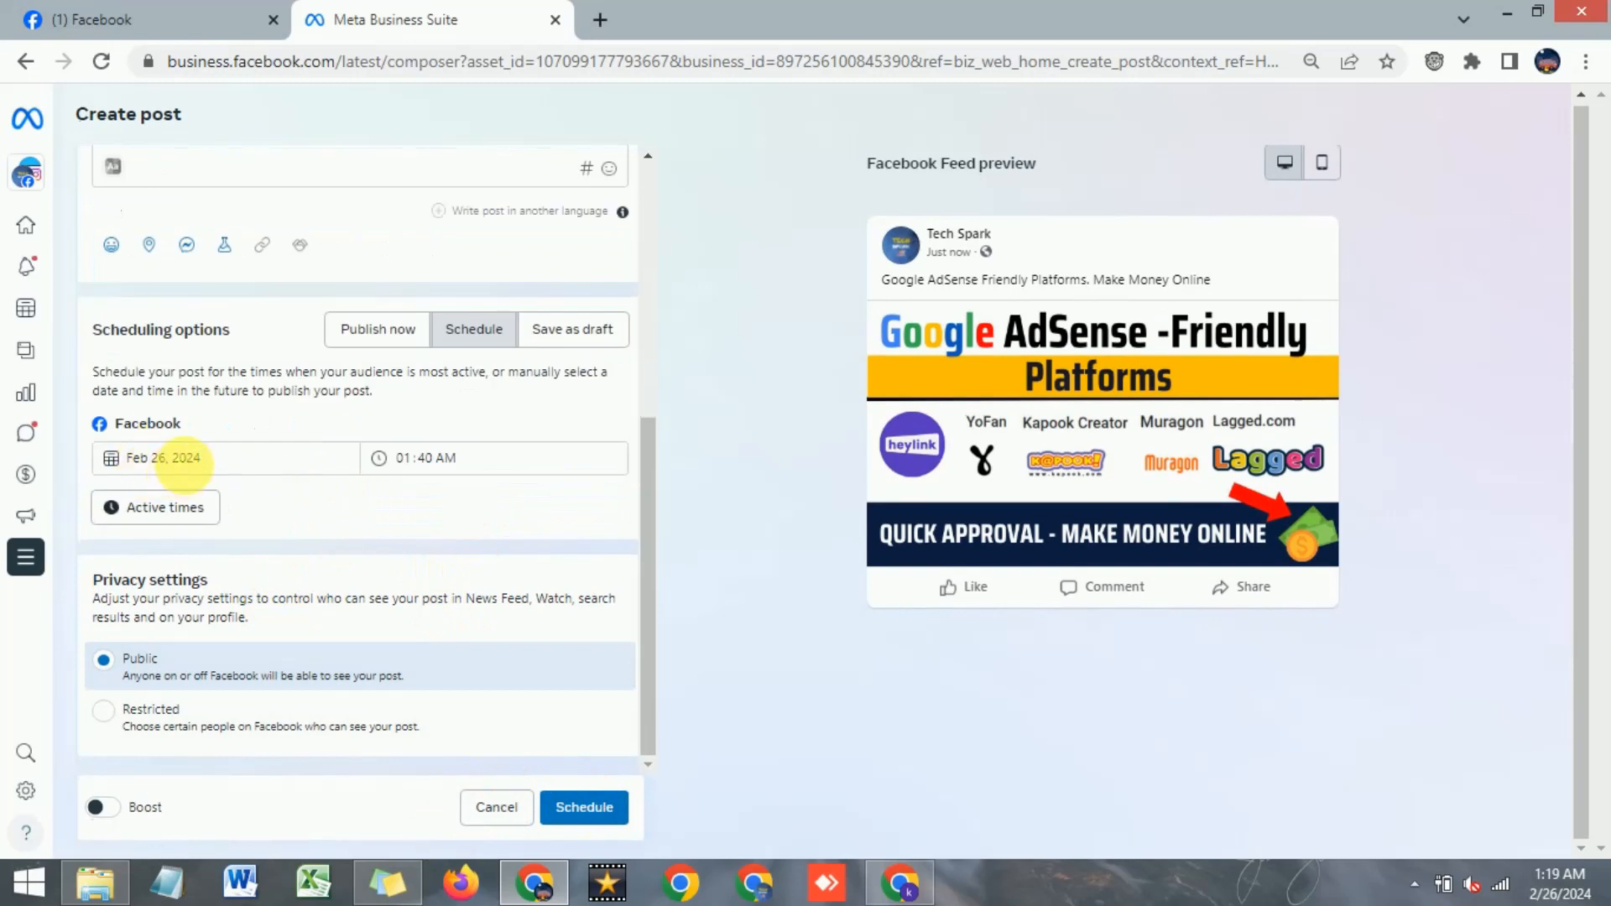
click(229, 466)
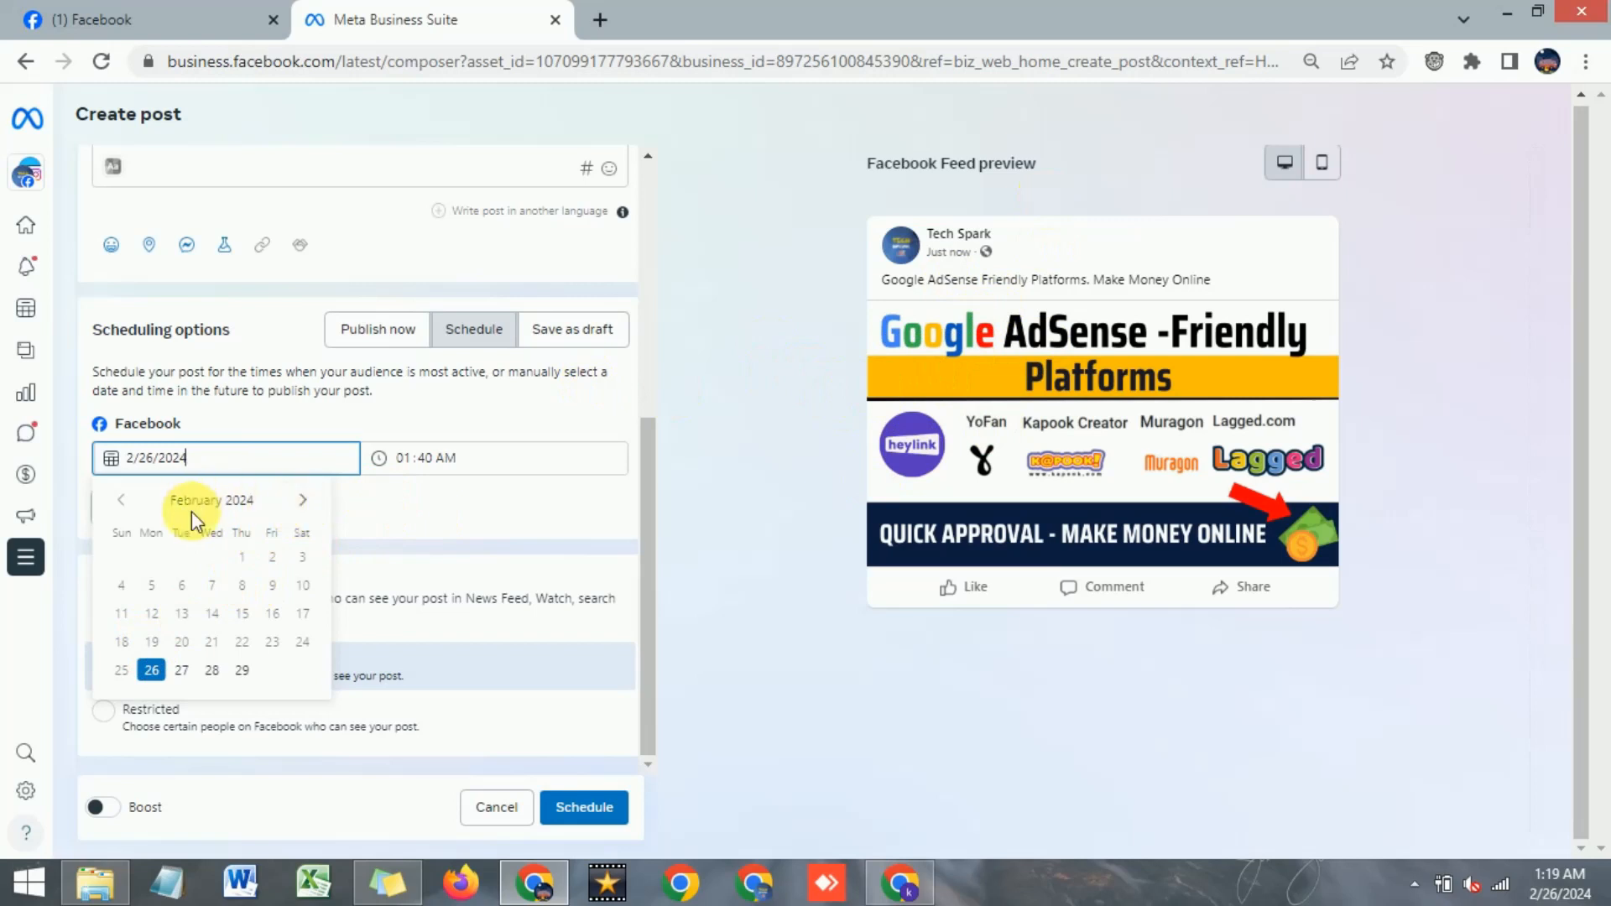
click(297, 503)
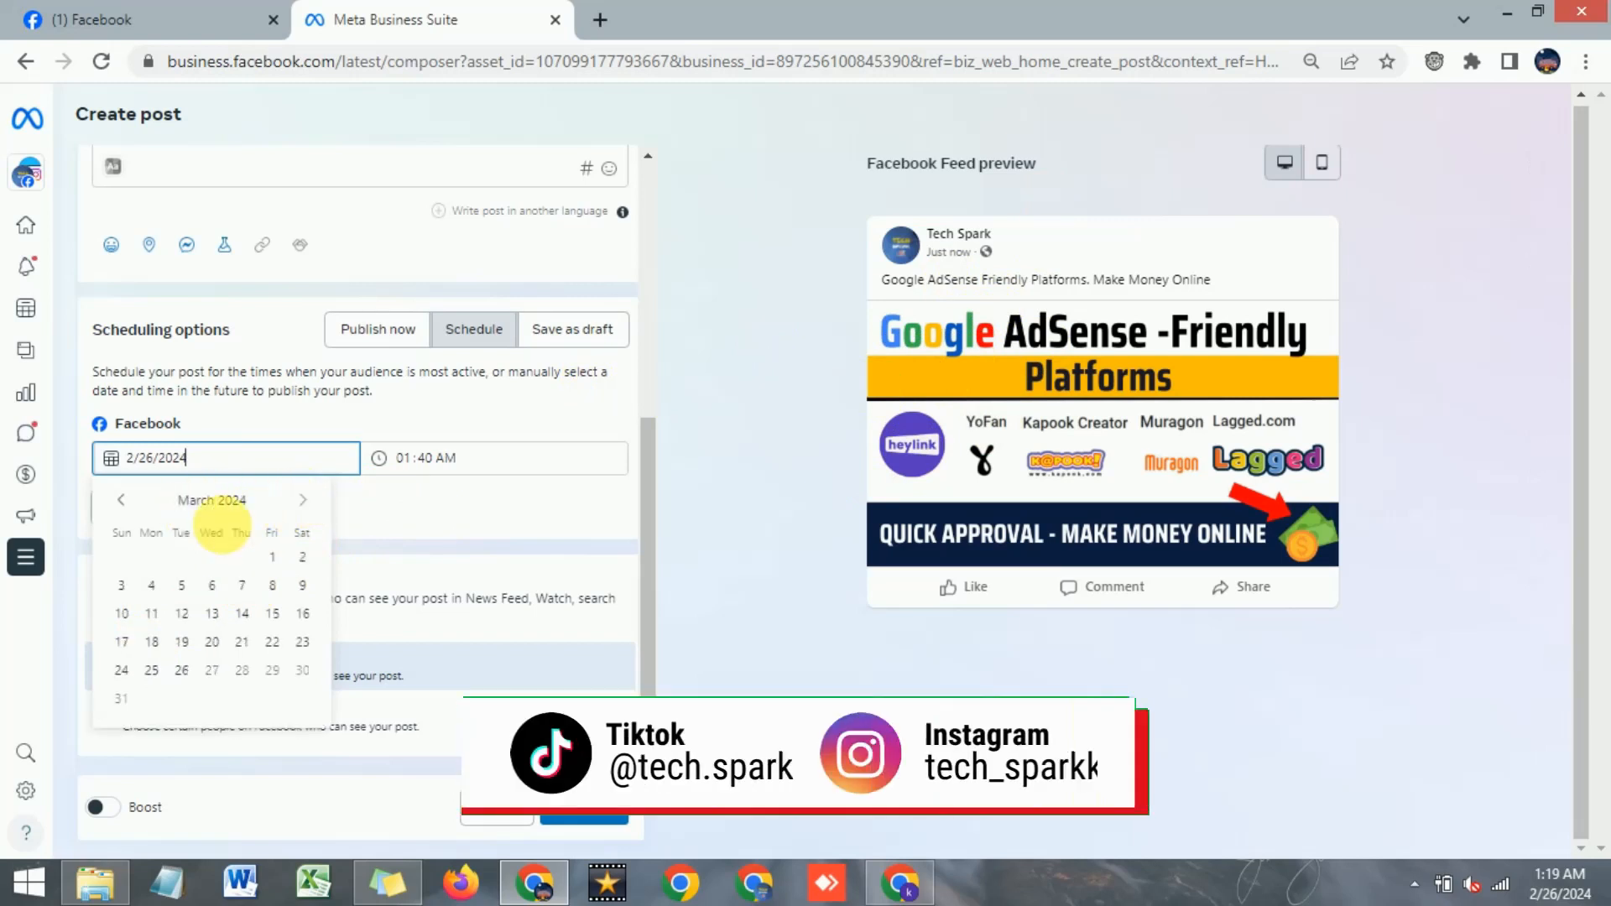
click(122, 501)
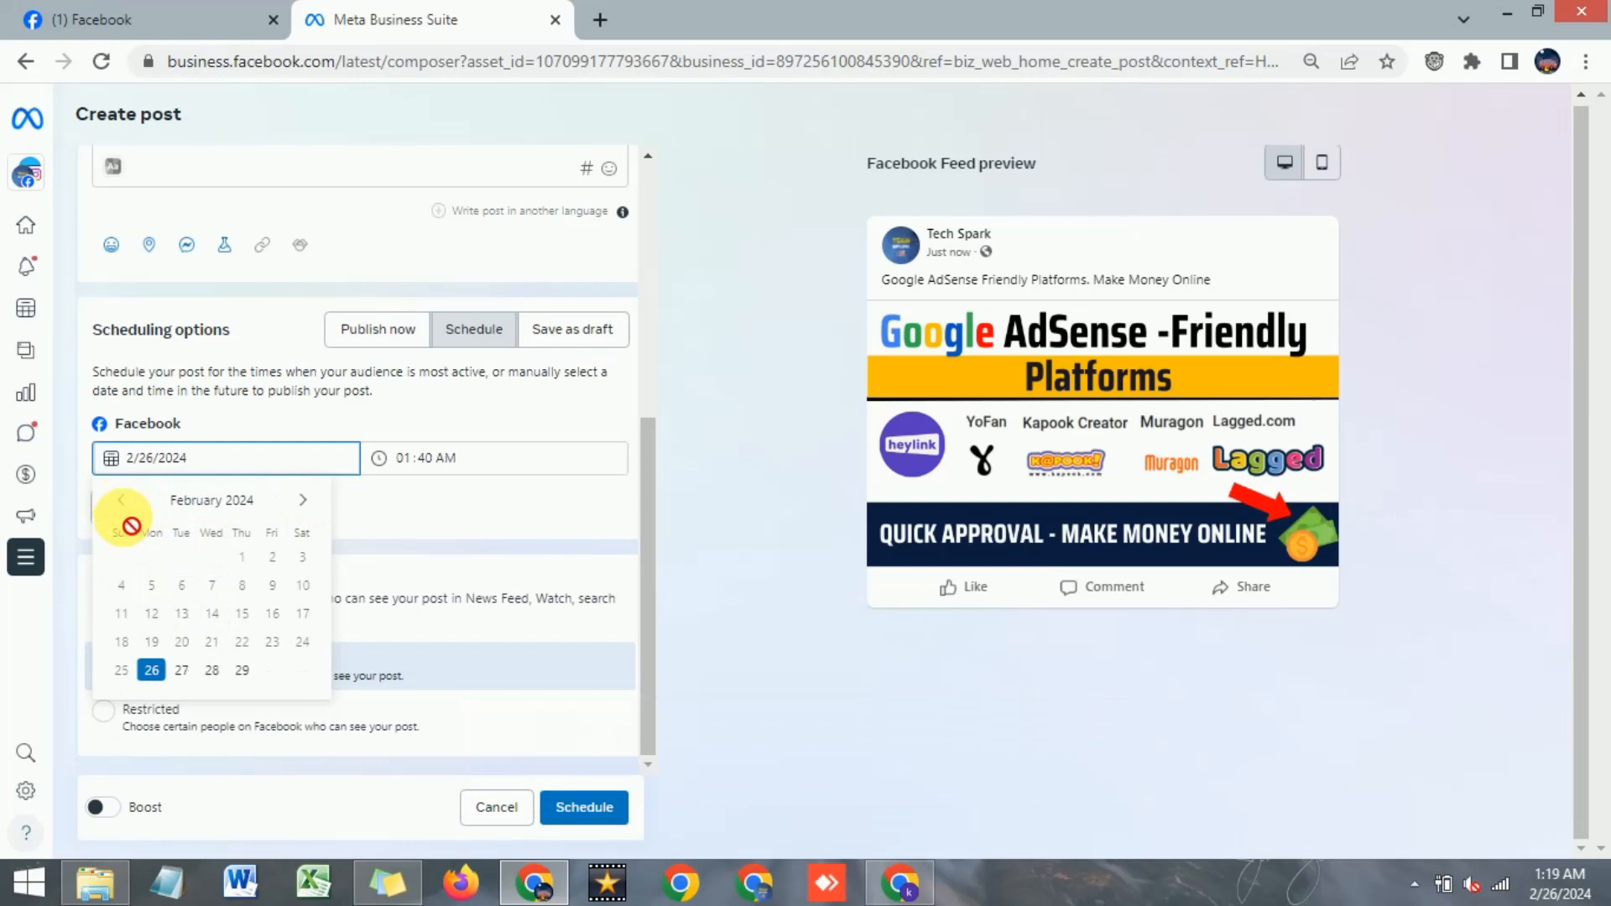
click(183, 671)
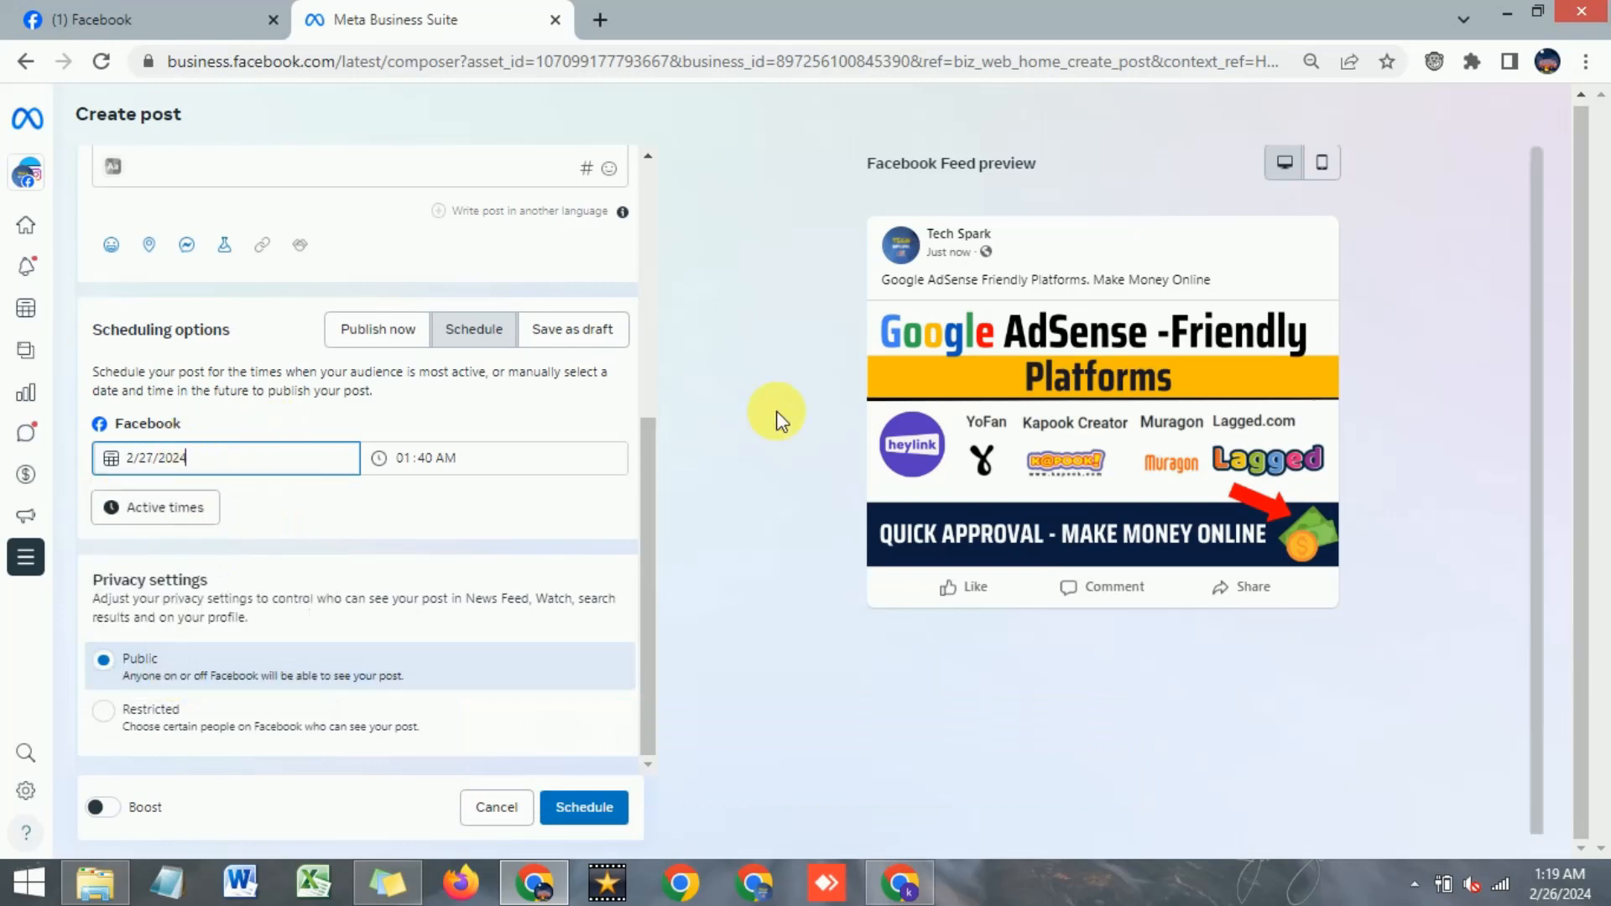
Set the post's scheduled publishing time on Facebook to 06:00 AM
click(462, 457)
click(437, 469)
click(418, 470)
click(435, 470)
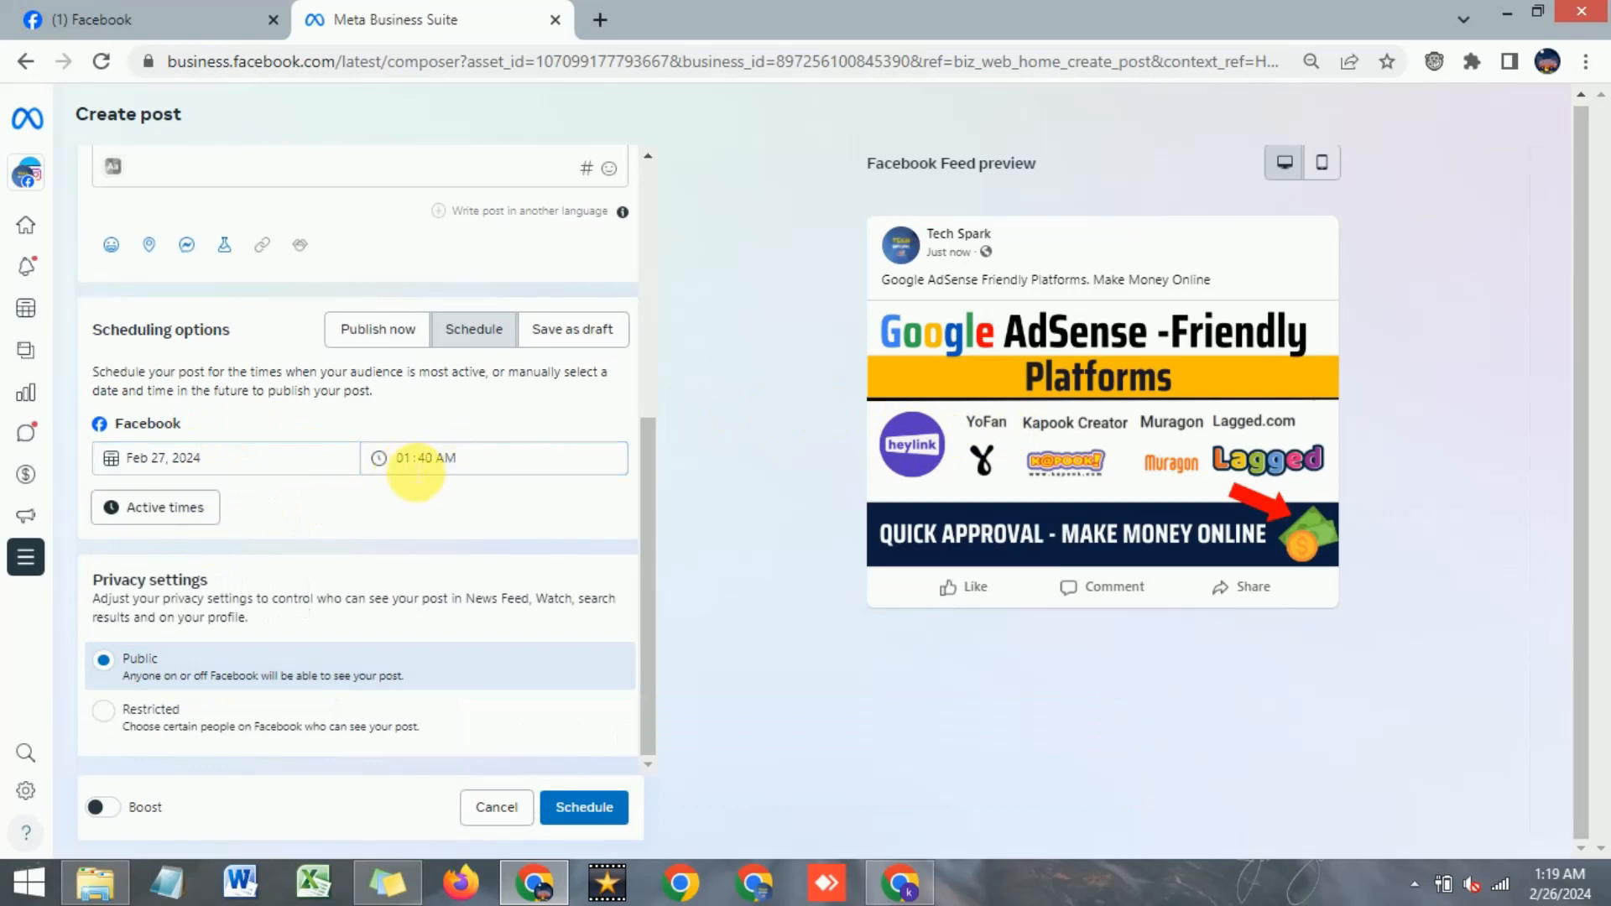
click(420, 470)
click(468, 463)
click(420, 470)
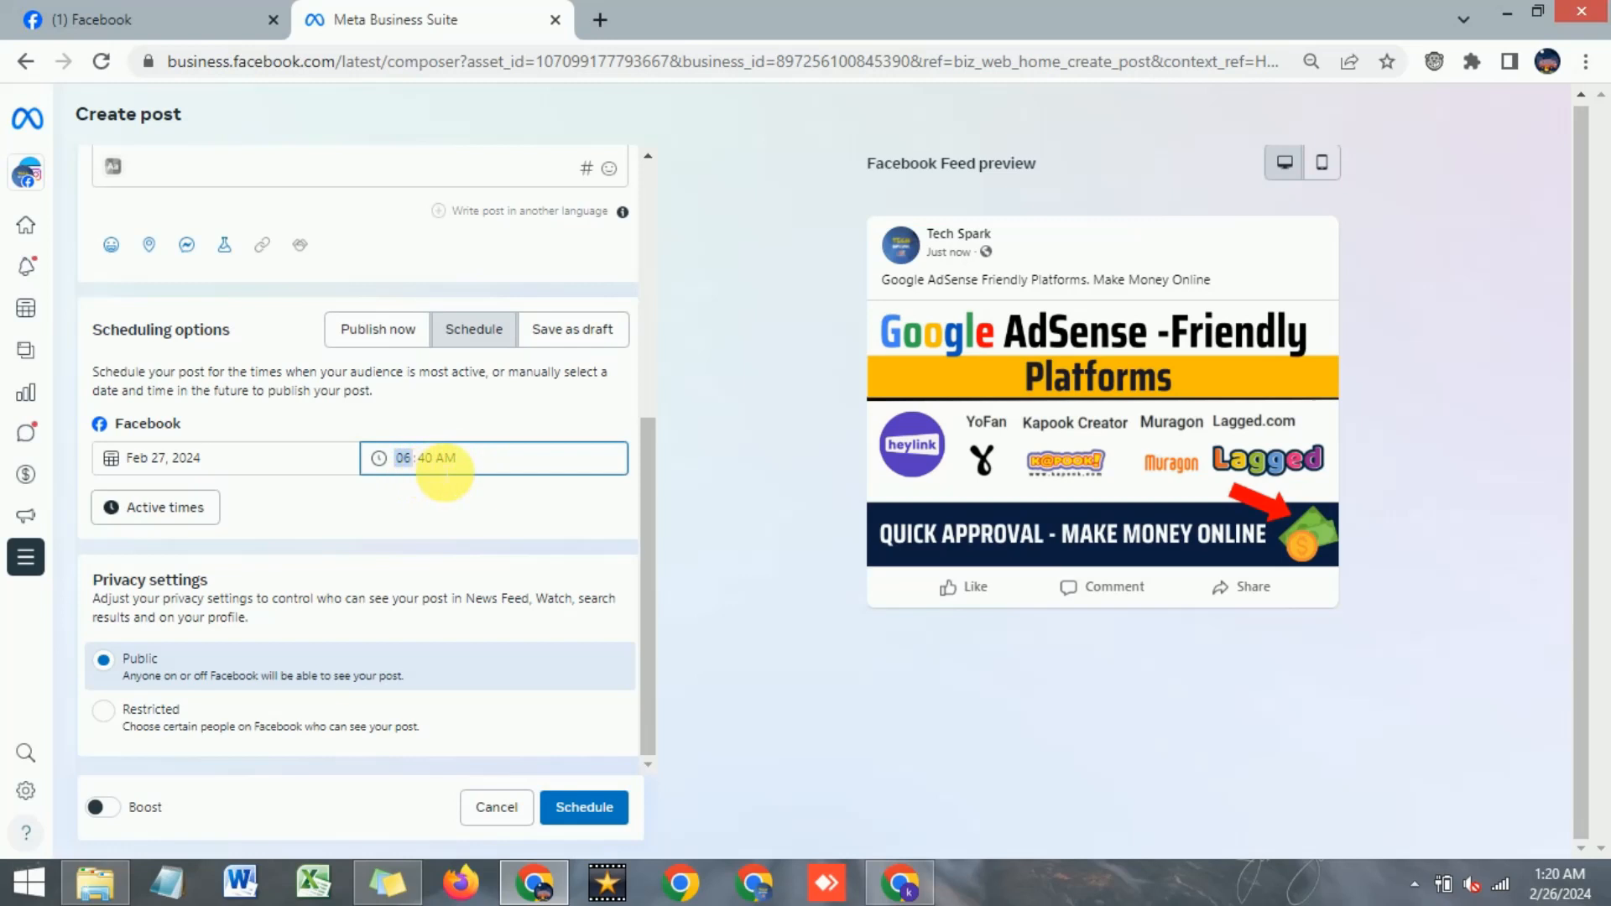
text(6)
click(435, 470)
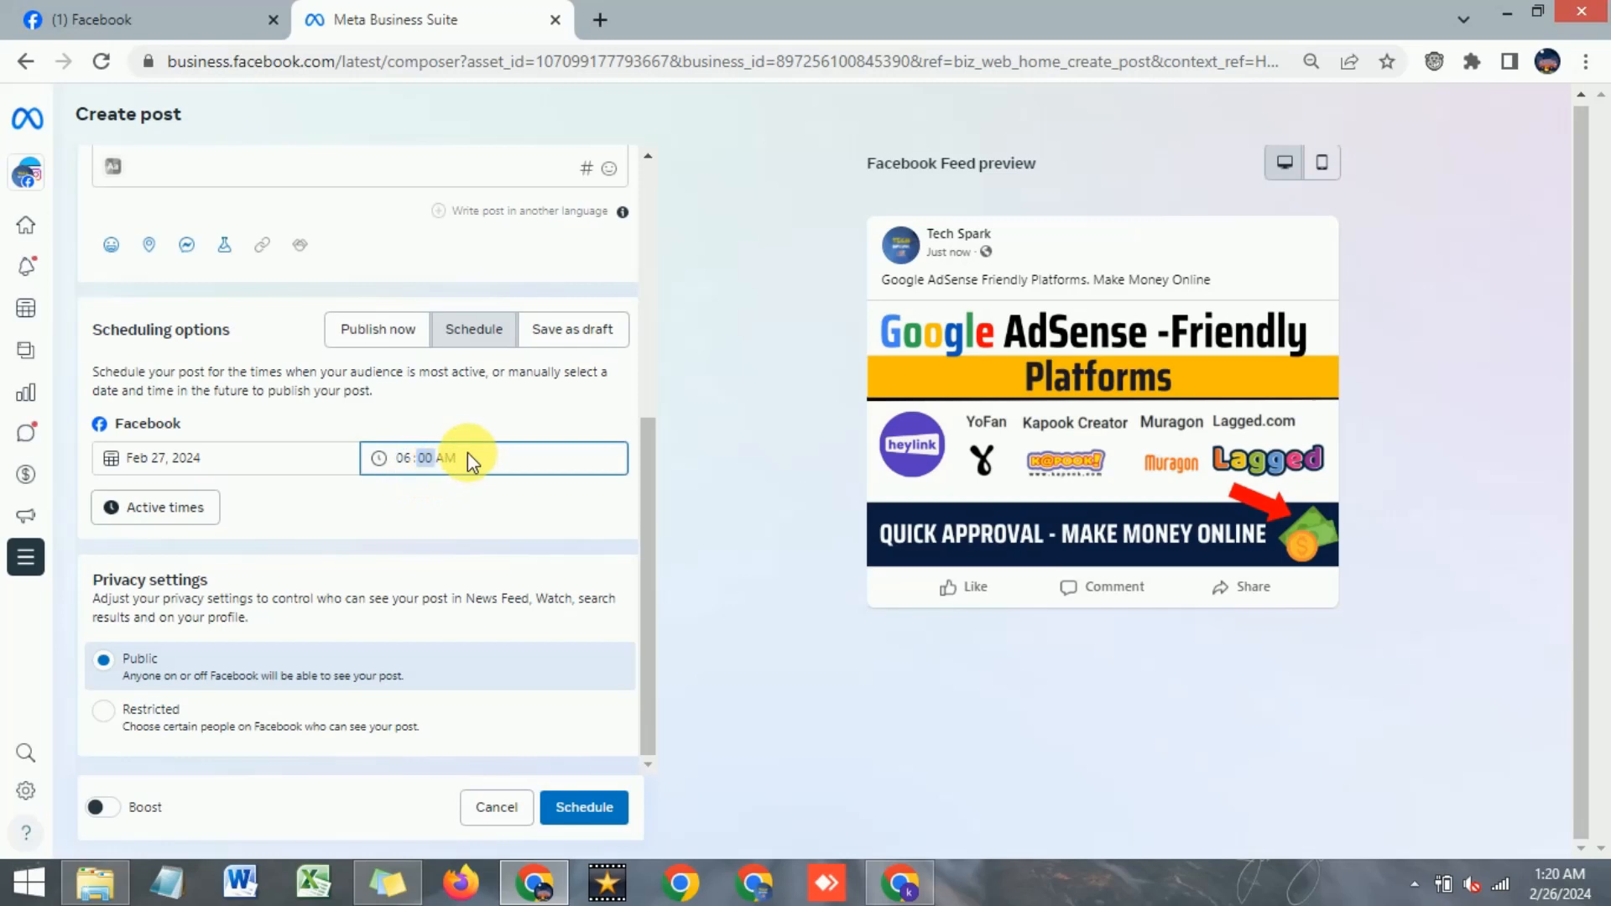
click(448, 460)
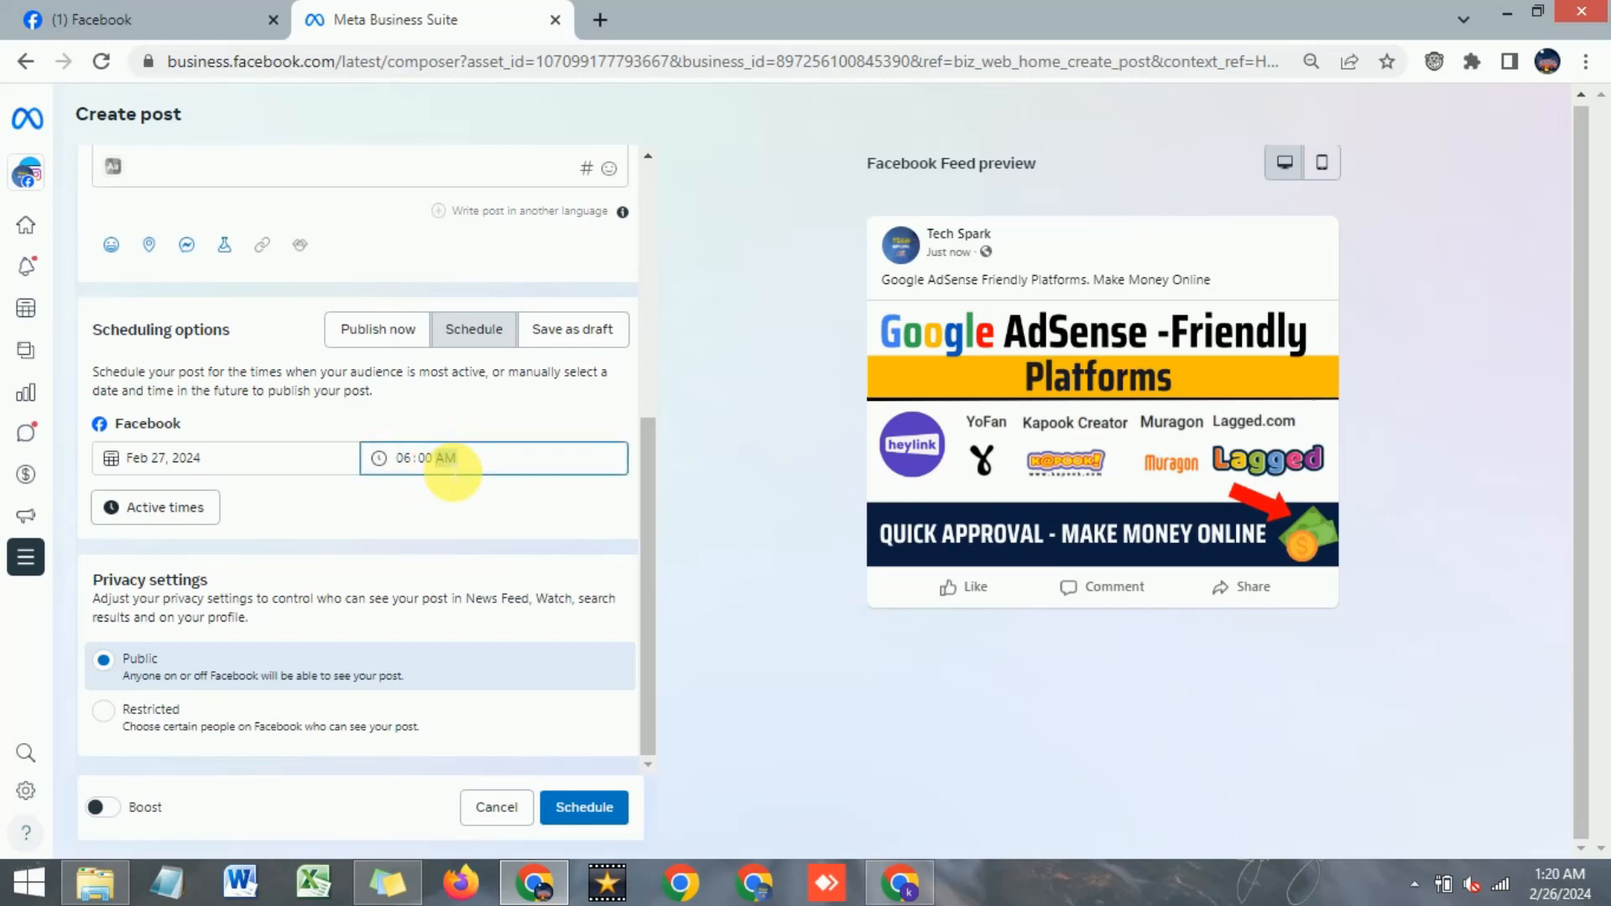
click(450, 494)
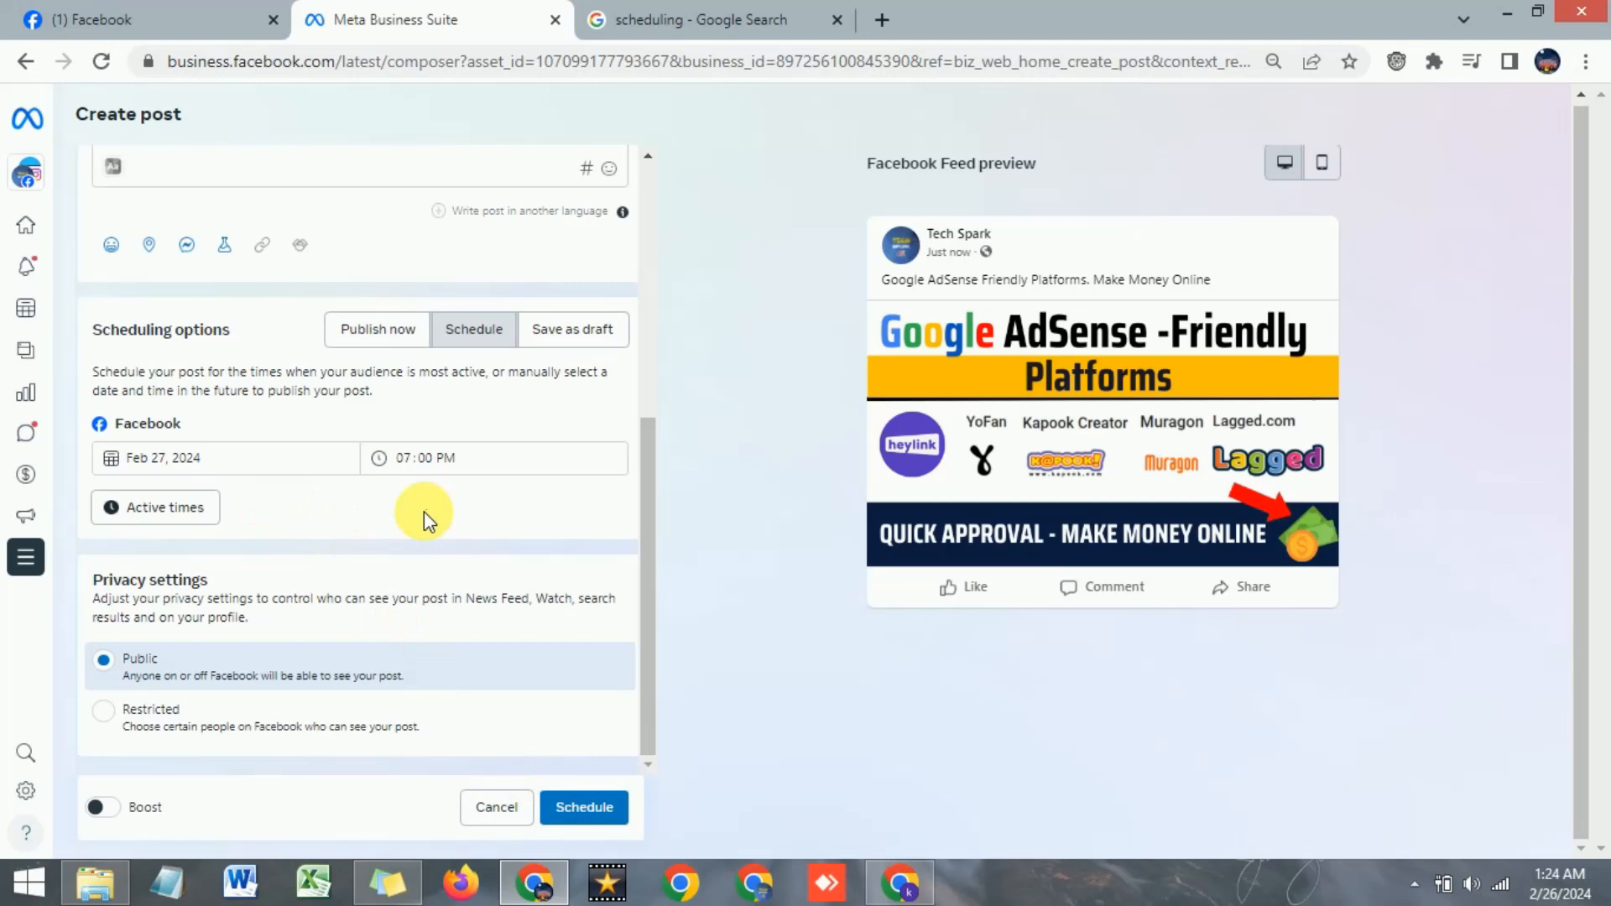
Review the post's text, image and schedule, submit it for scheduled publishing and dismiss the mobile app promotion
scroll(336, 534, up, 3)
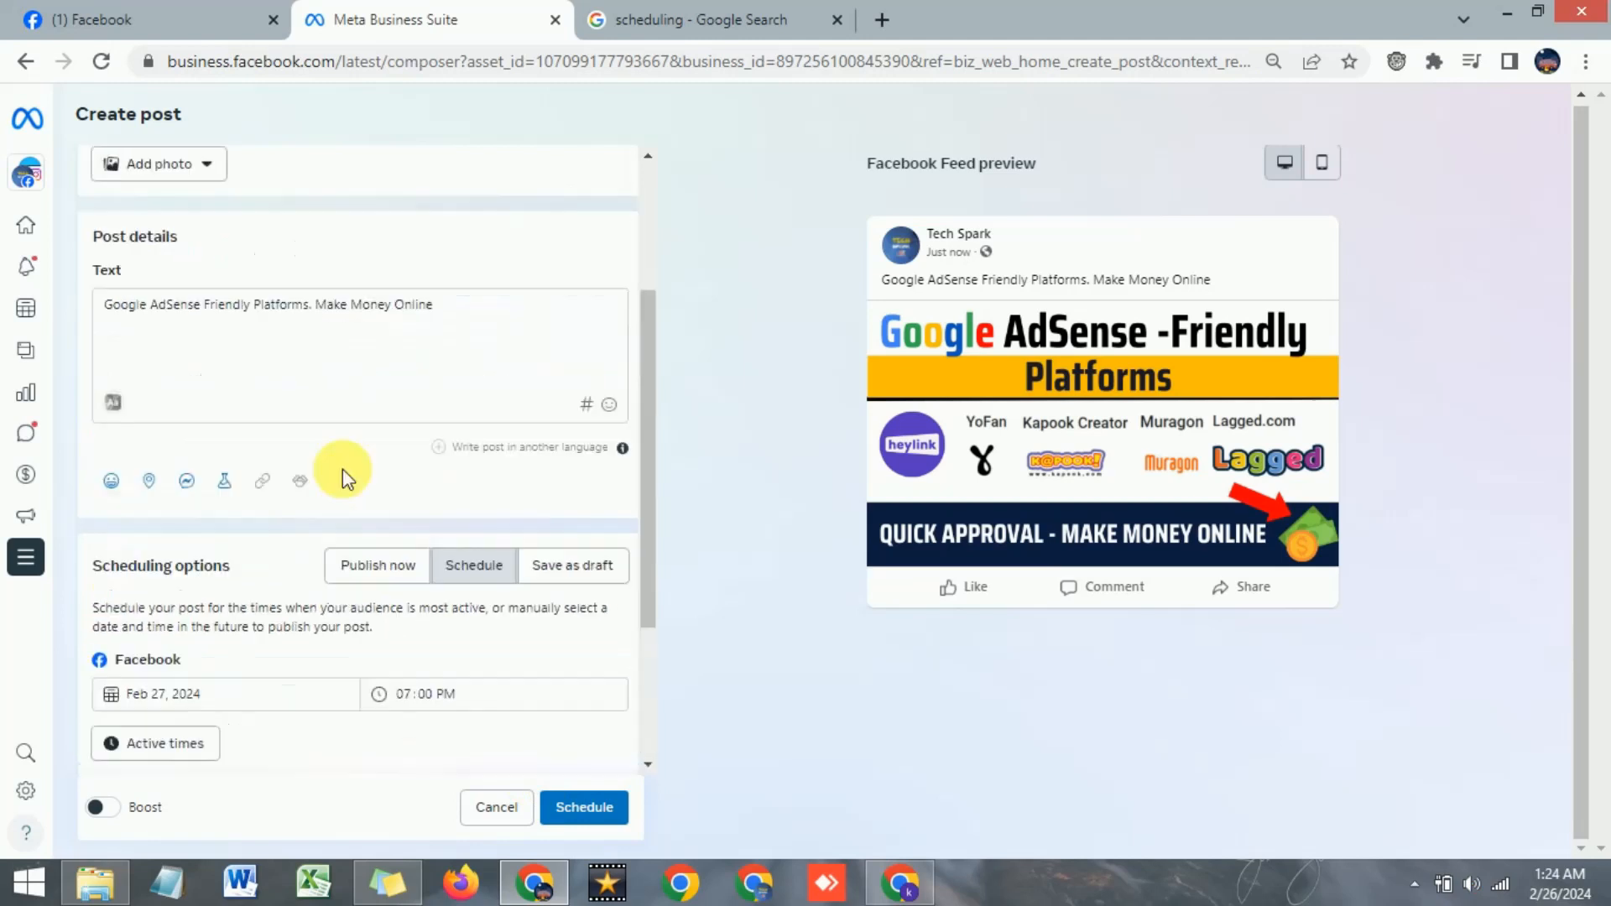
scroll(343, 470, up, 2)
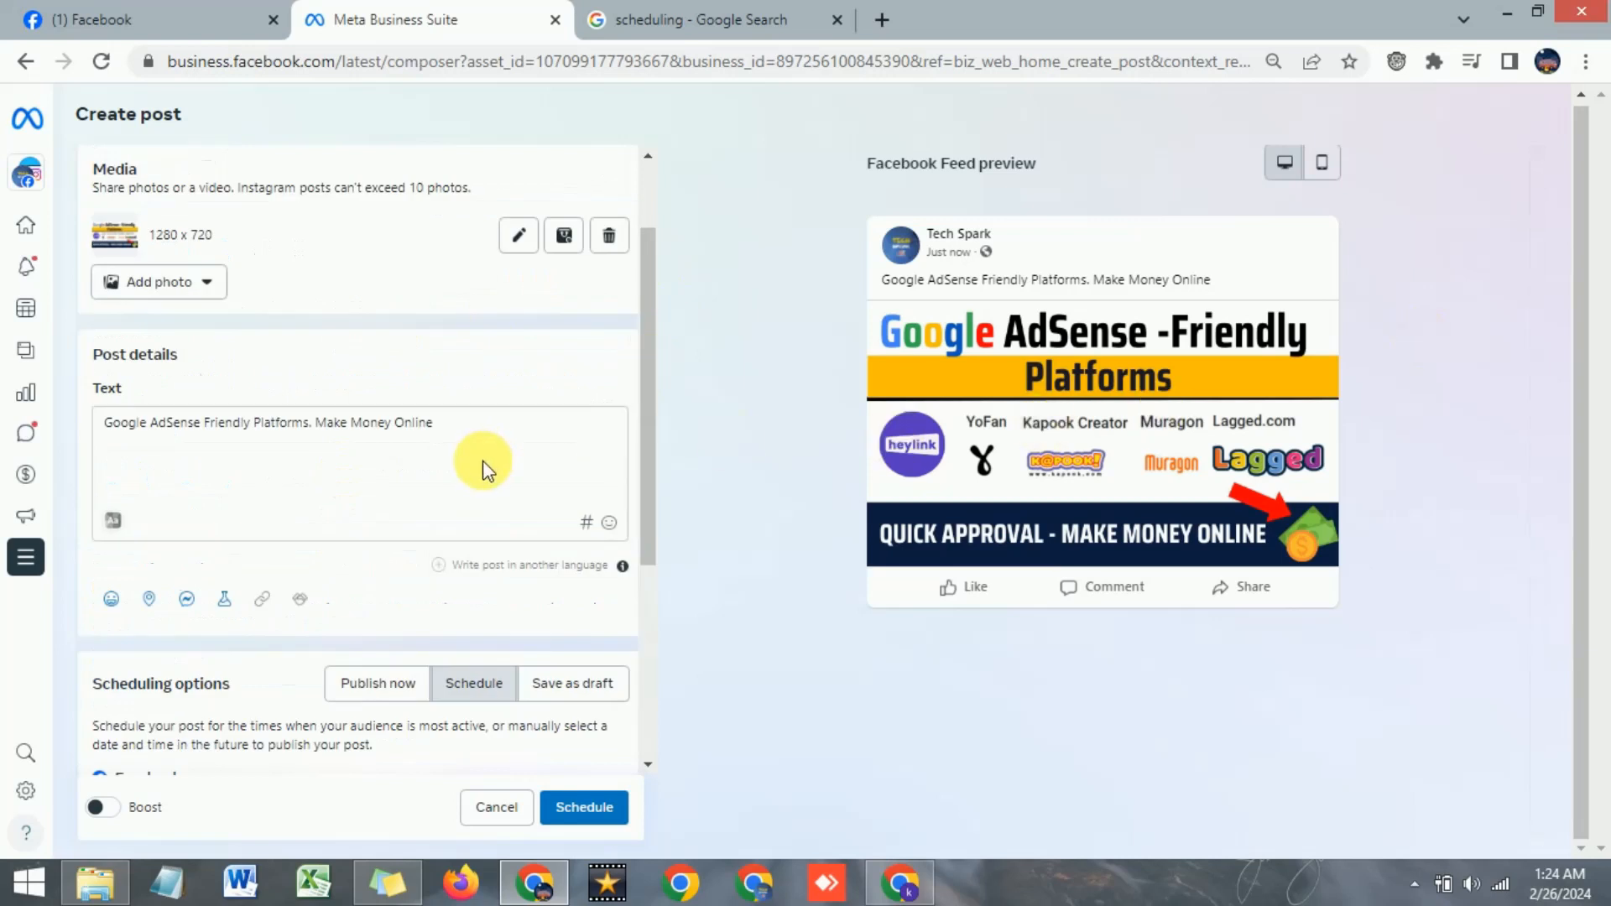
scroll(483, 472, down, 2)
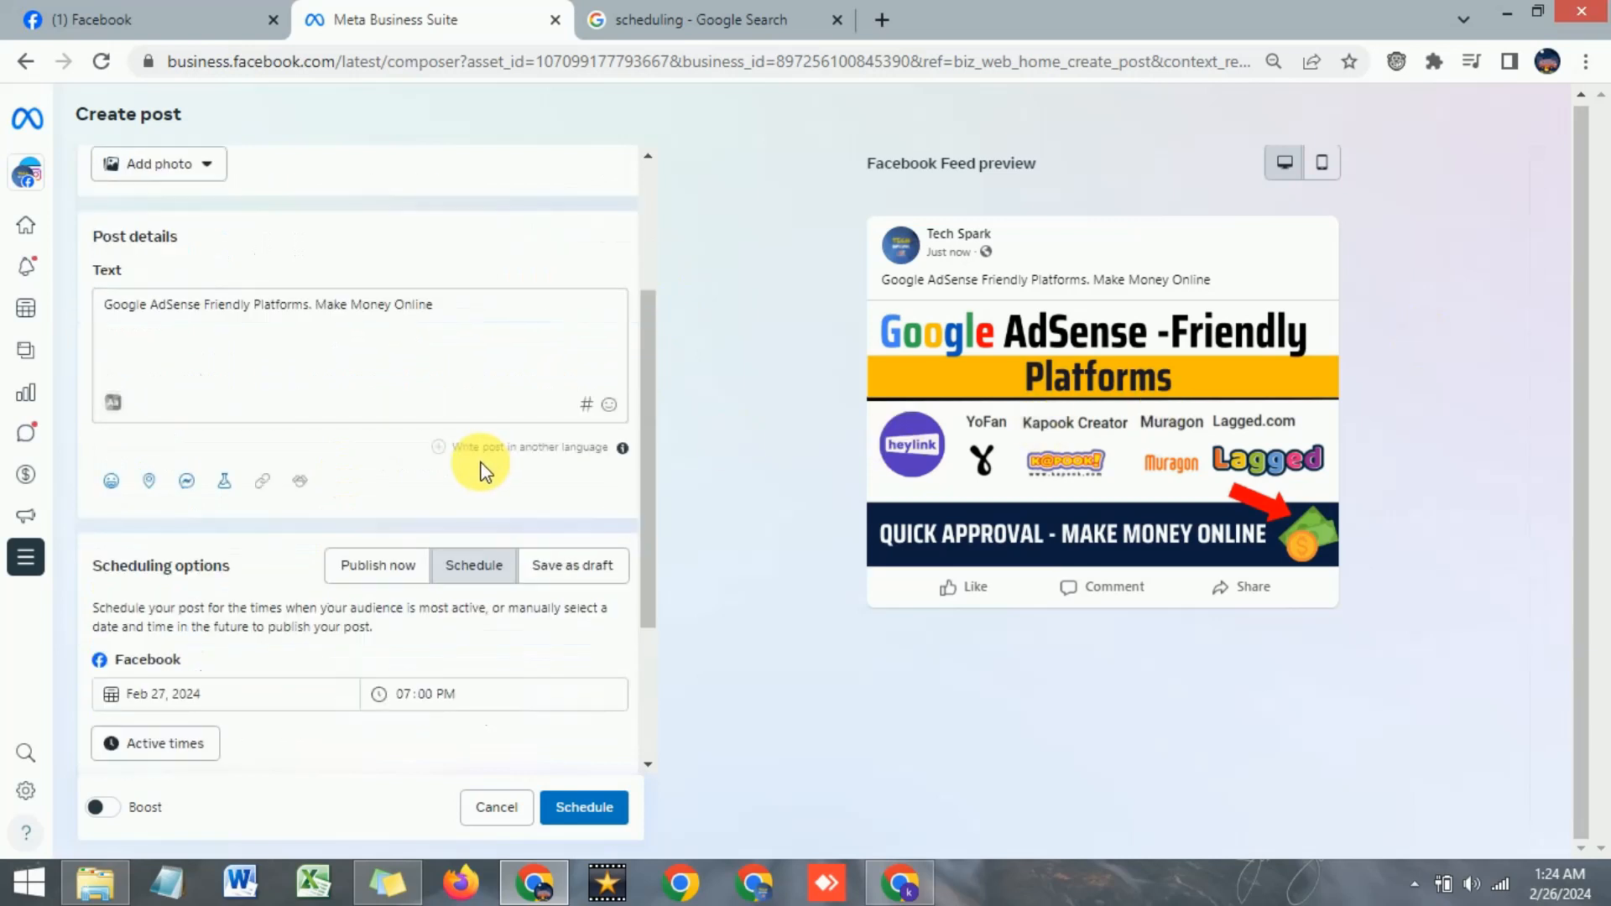
scroll(484, 472, down, 2)
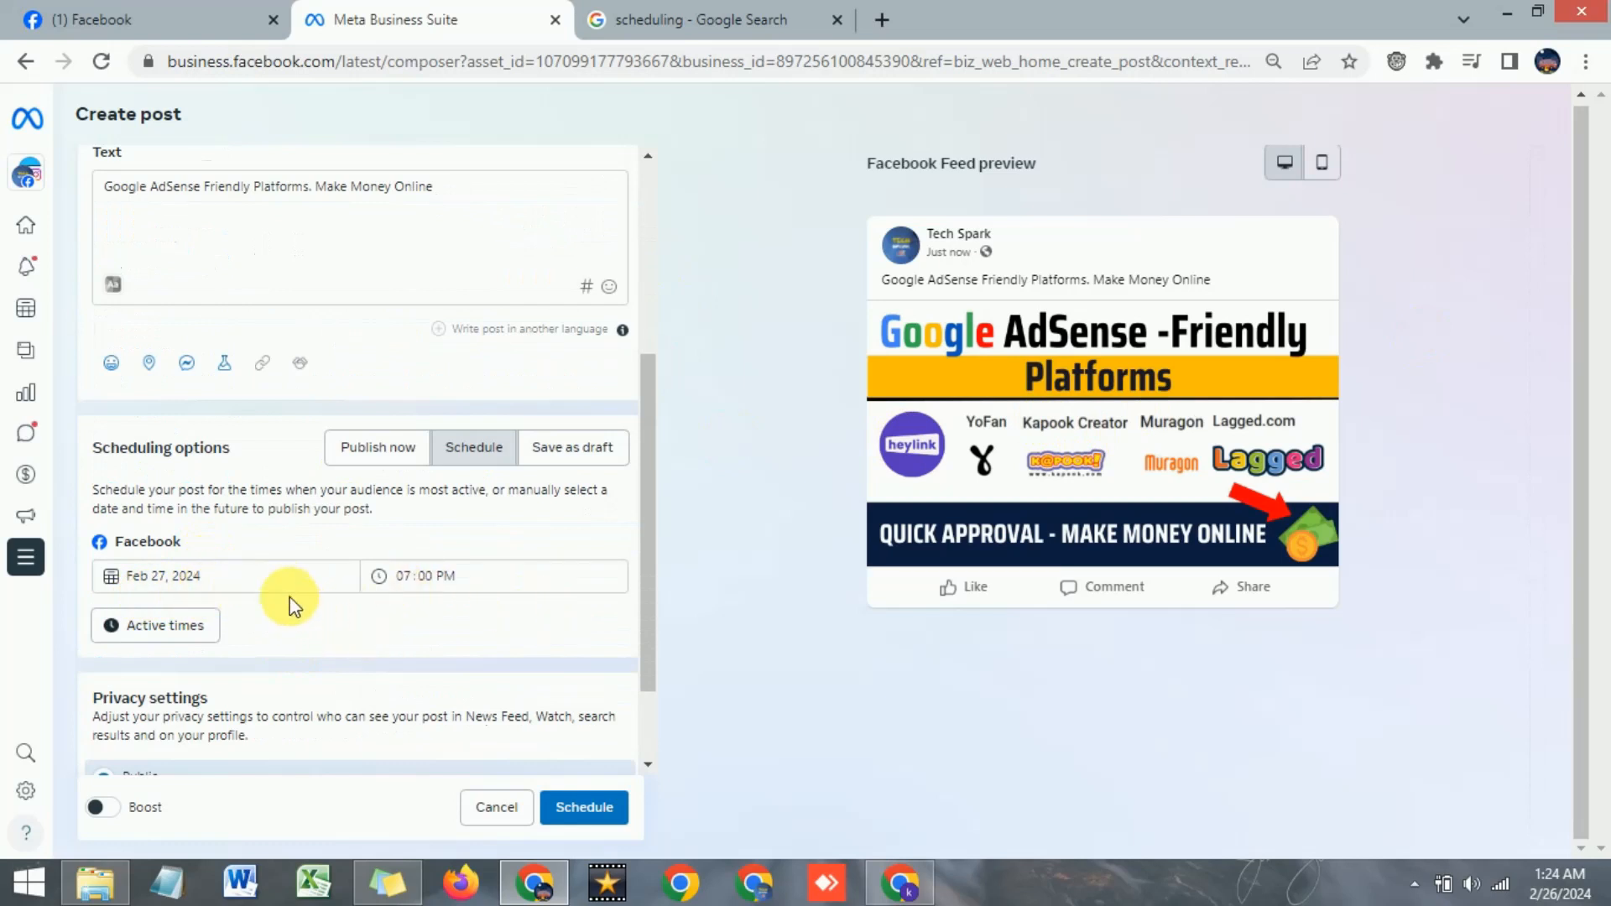
scroll(277, 621, down, 1)
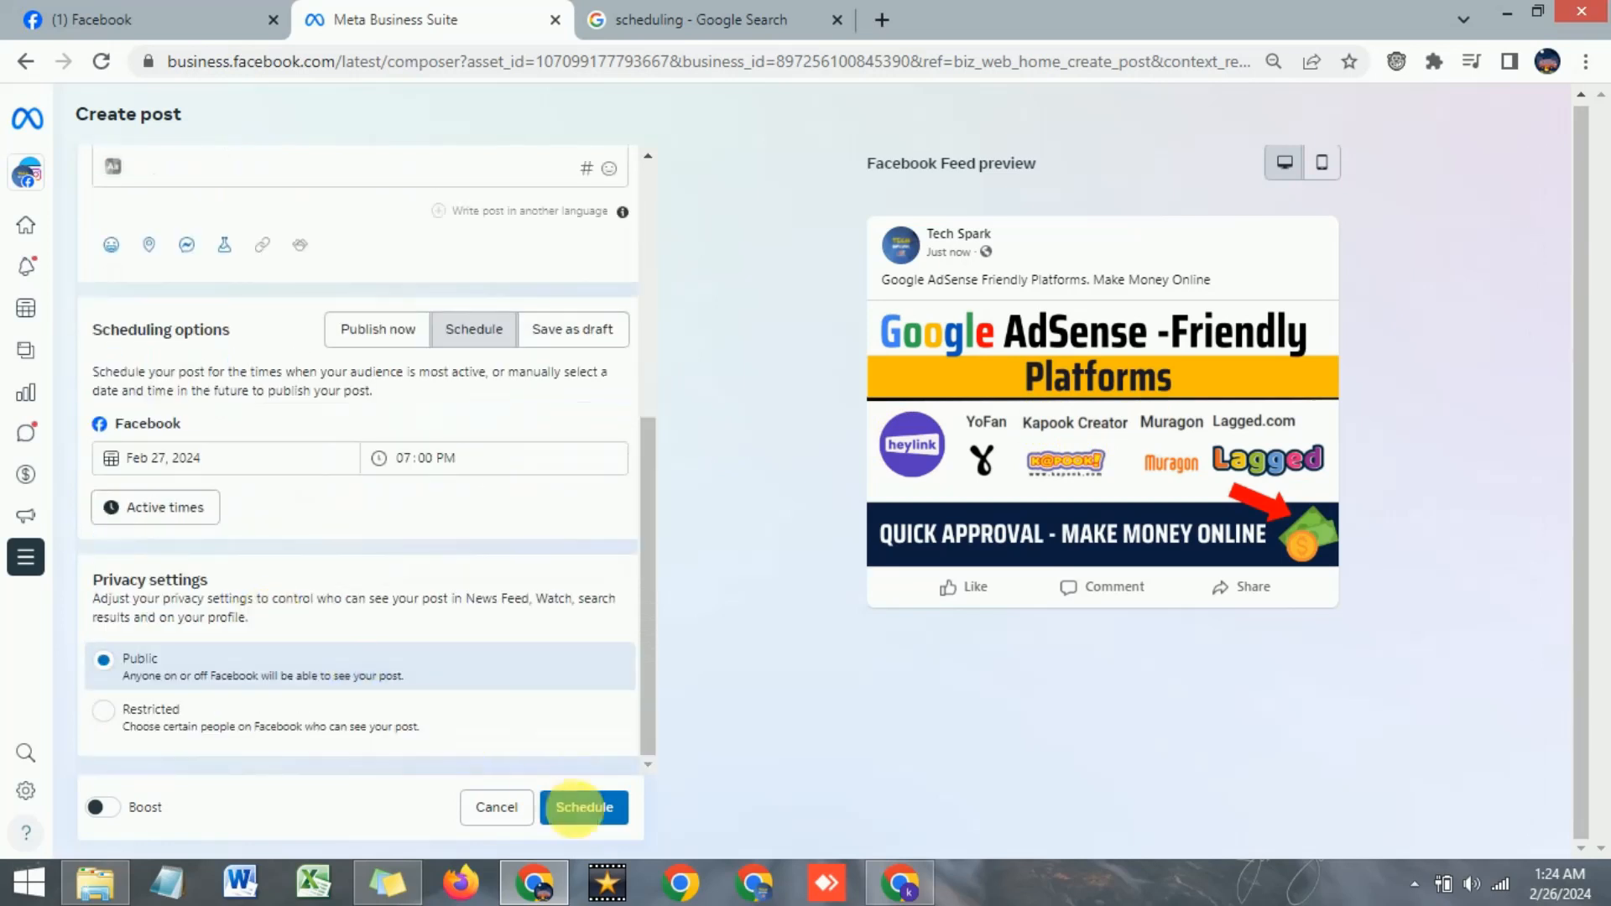
click(585, 808)
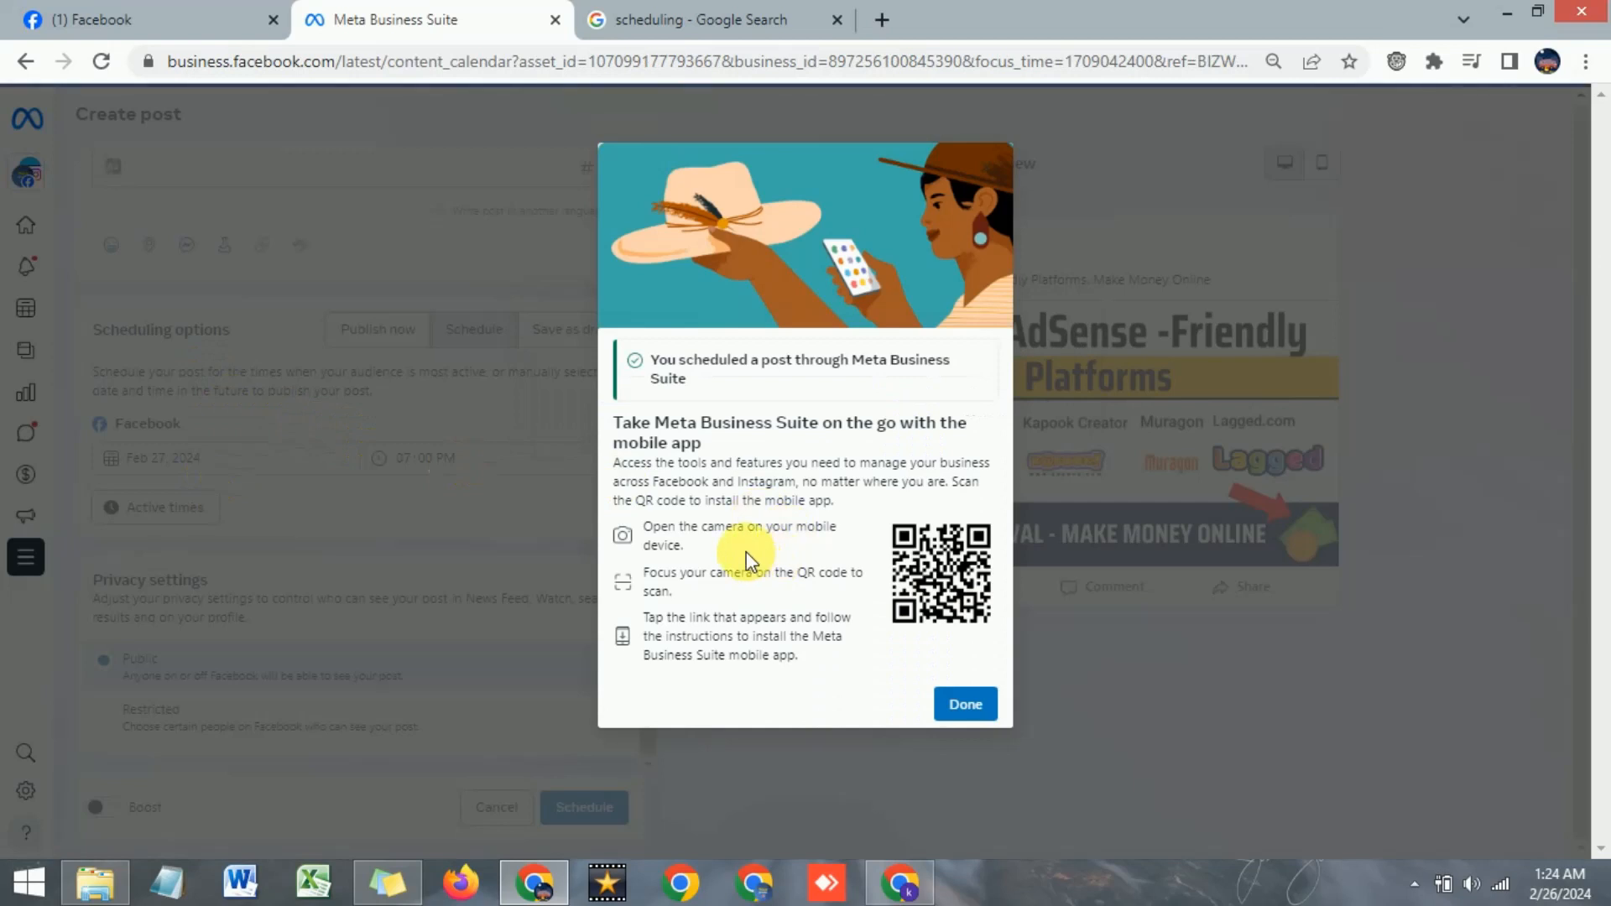
click(964, 706)
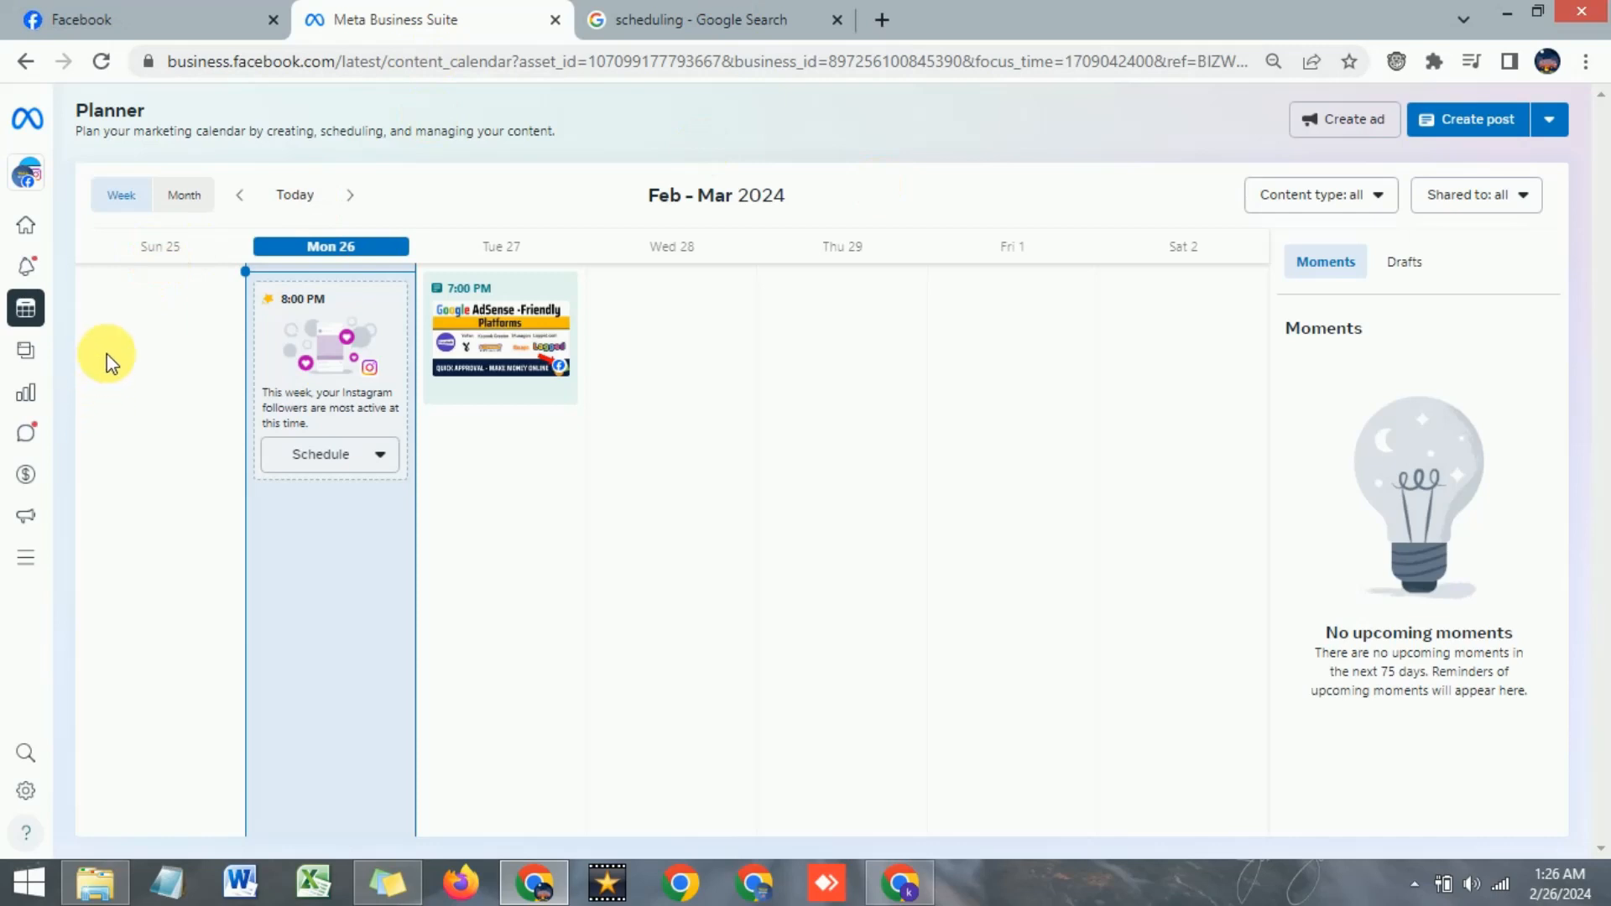
Return from the planner to the Meta Business Suite home page and view its page overview
click(35, 244)
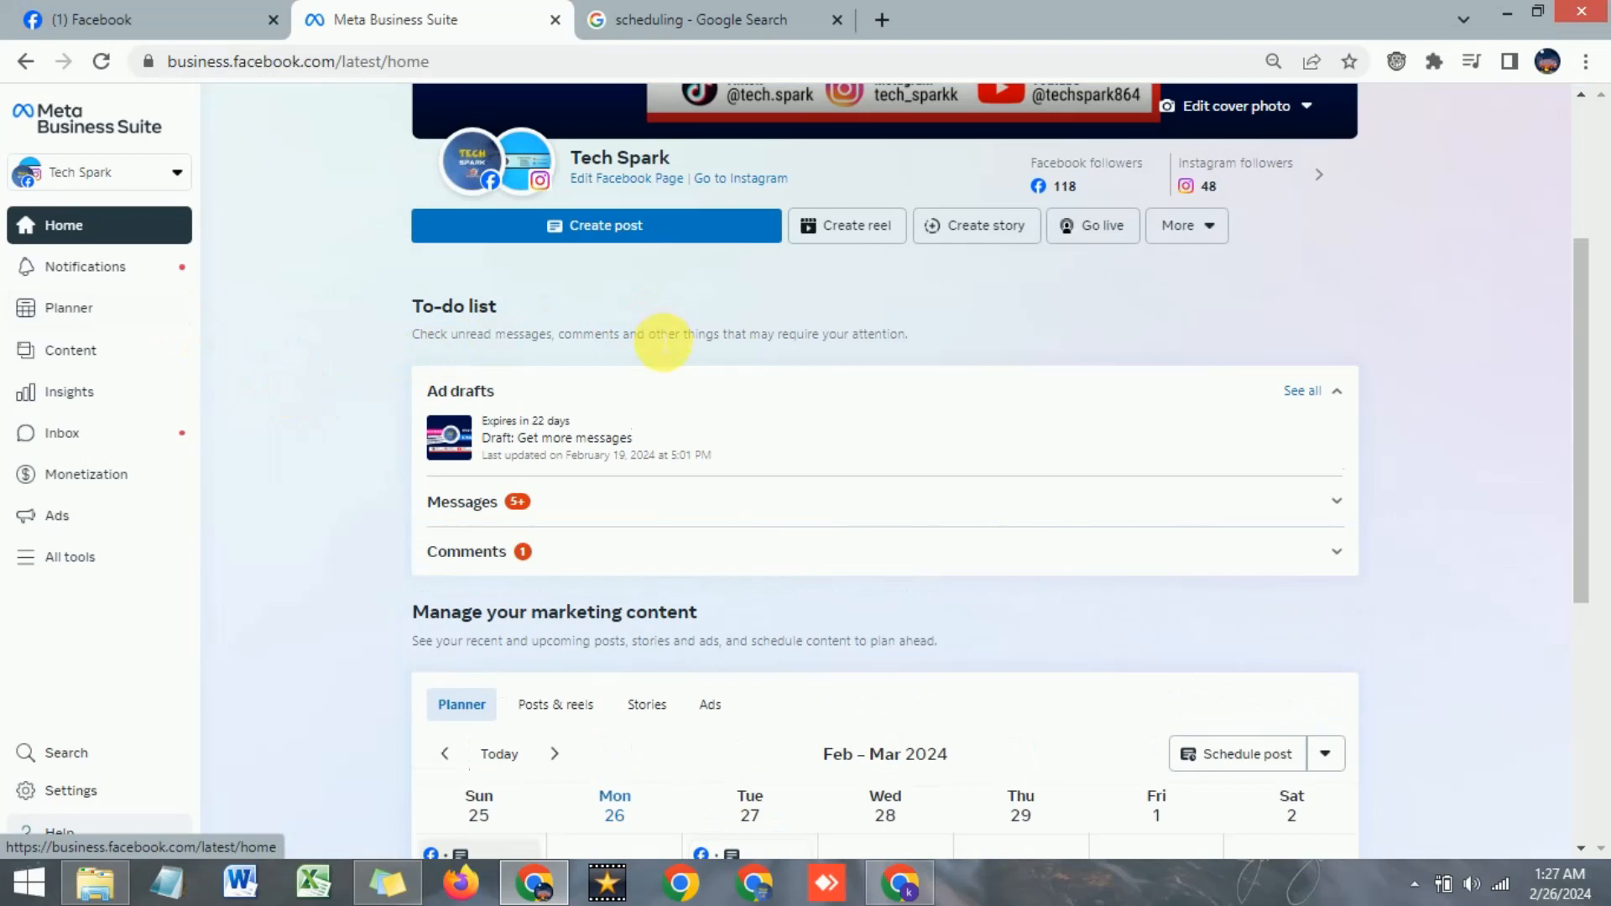
scroll(330, 376, up, 3)
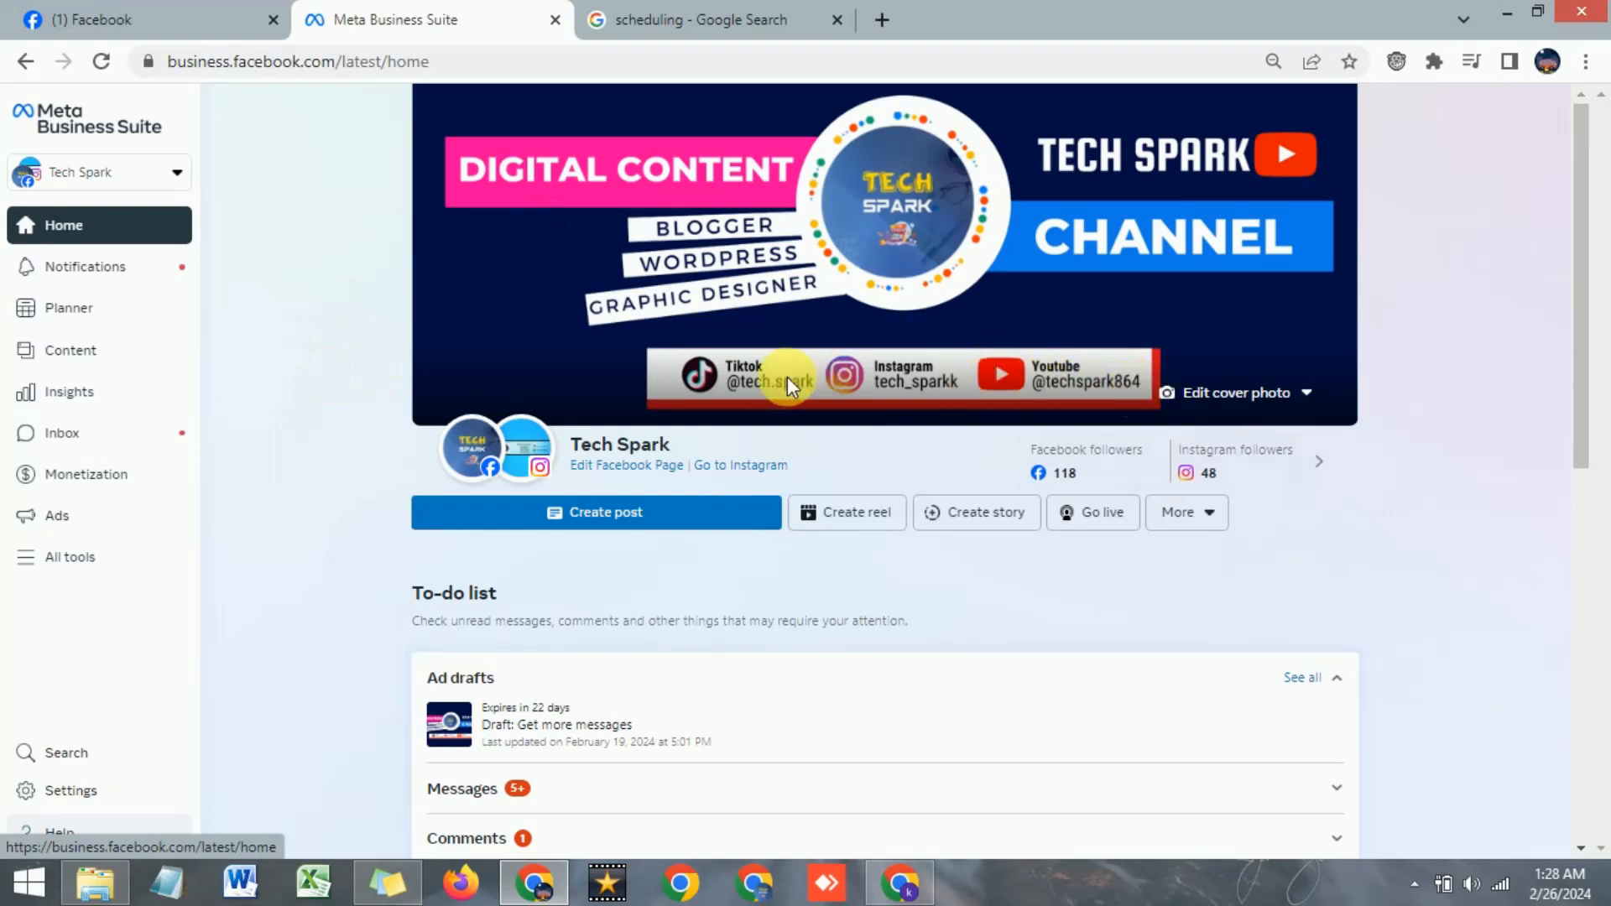
mouse_move(460, 458)
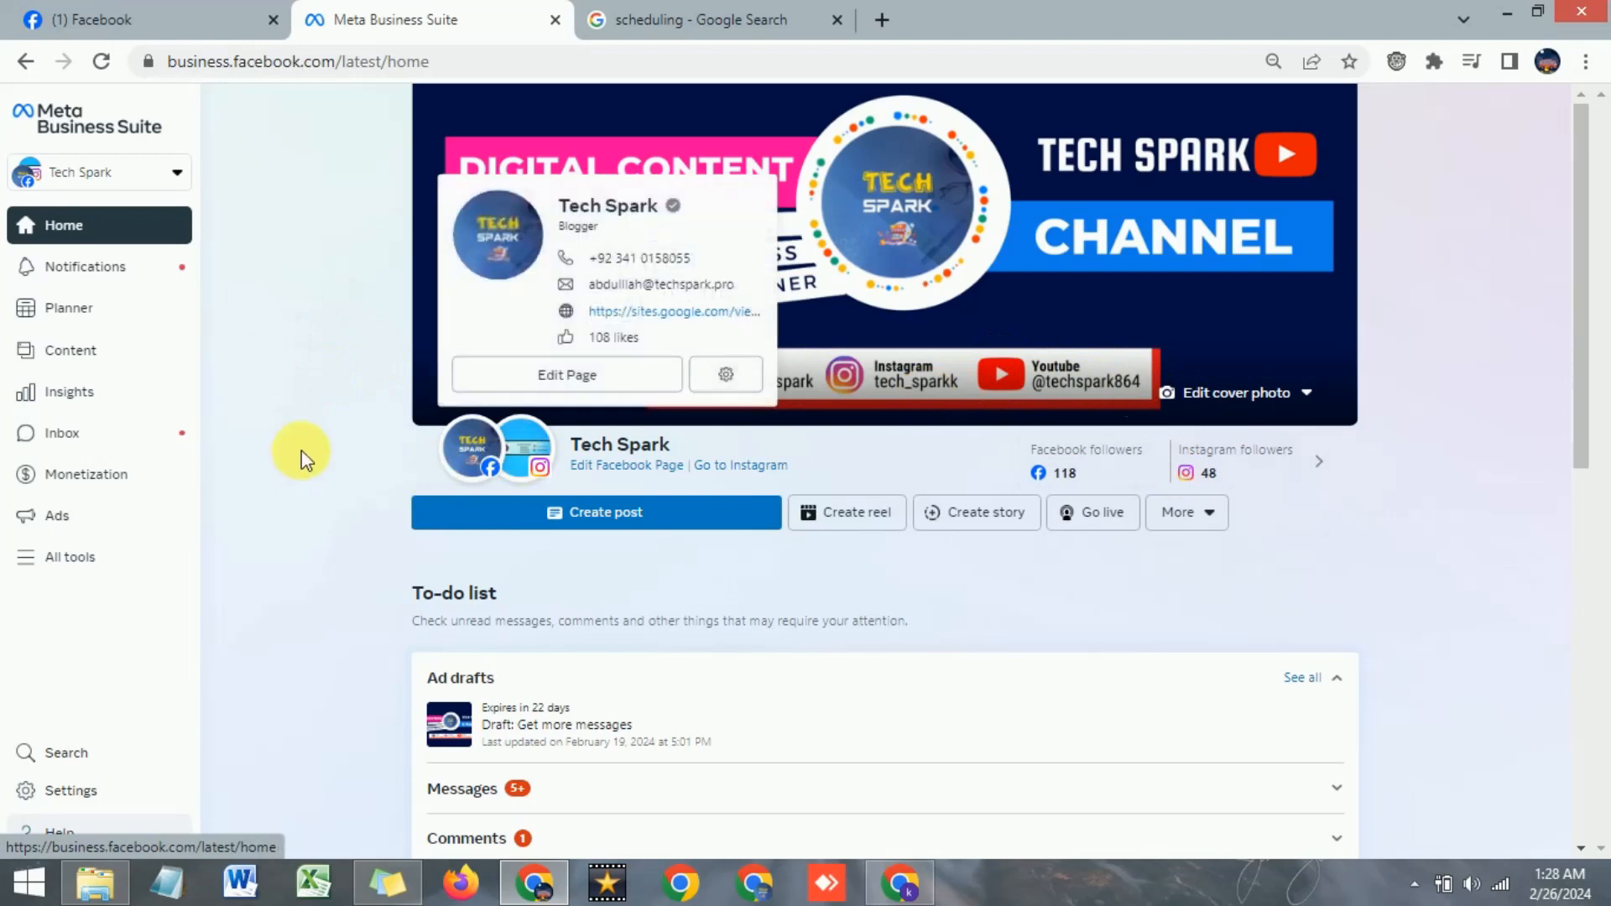